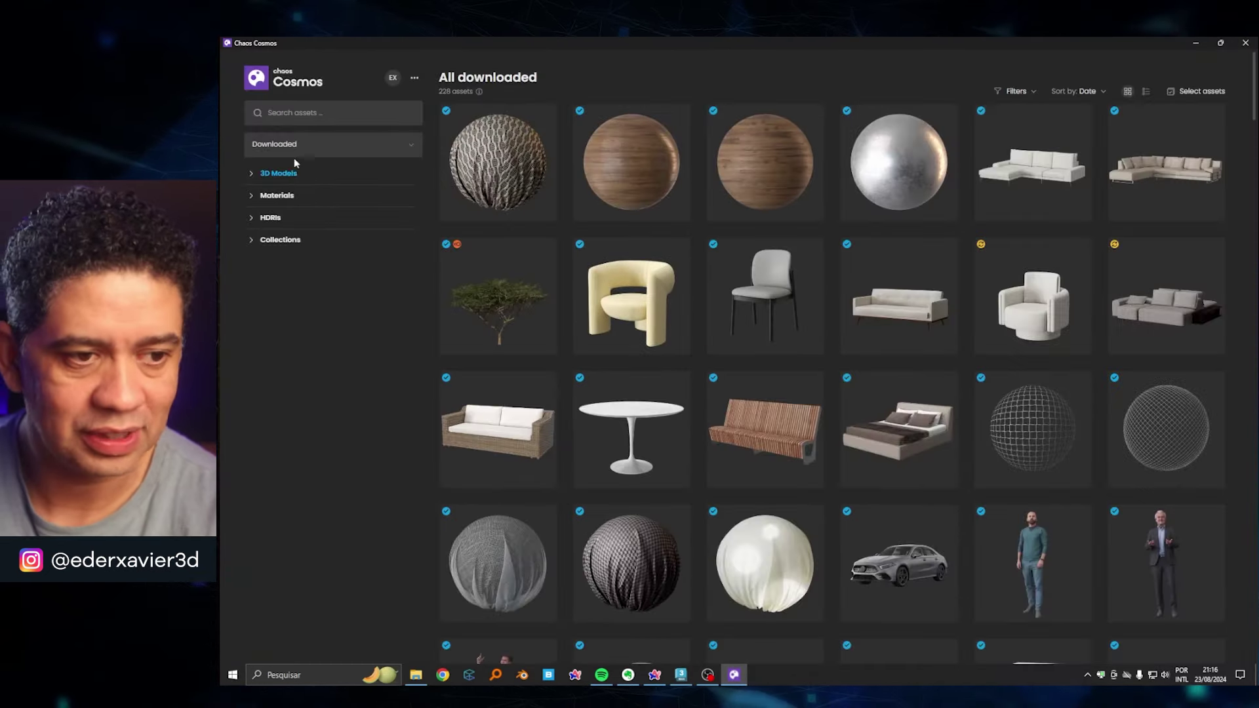
- Switch the Chaos Cosmos asset source from downloads to All assets
{"action": "left_click", "coordinate": [293, 155]}
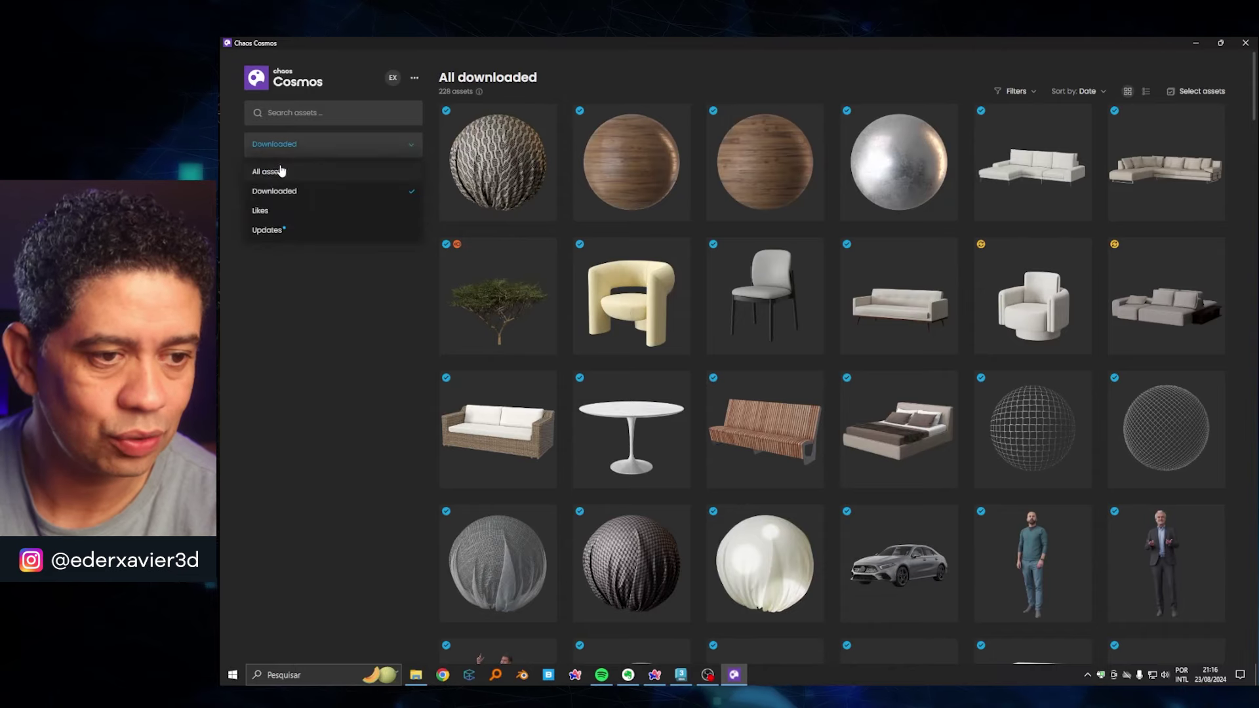
{"action": "left_click", "coordinate": [292, 159]}
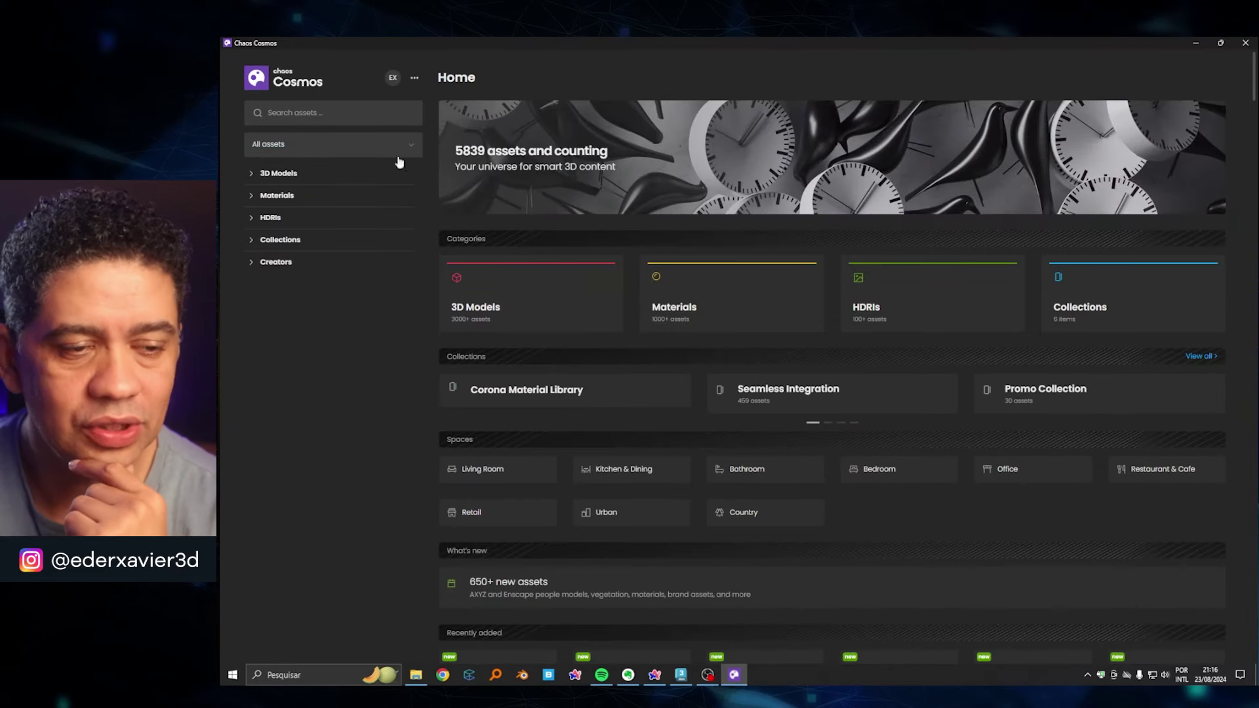
{"action": "scroll", "coordinate": [647, 326], "scroll_direction": "down", "scroll_amount": 2}
{"action": "scroll", "coordinate": [646, 326], "scroll_direction": "down", "scroll_amount": 1}
{"action": "scroll", "coordinate": [652, 312], "scroll_direction": "up", "scroll_amount": 1}
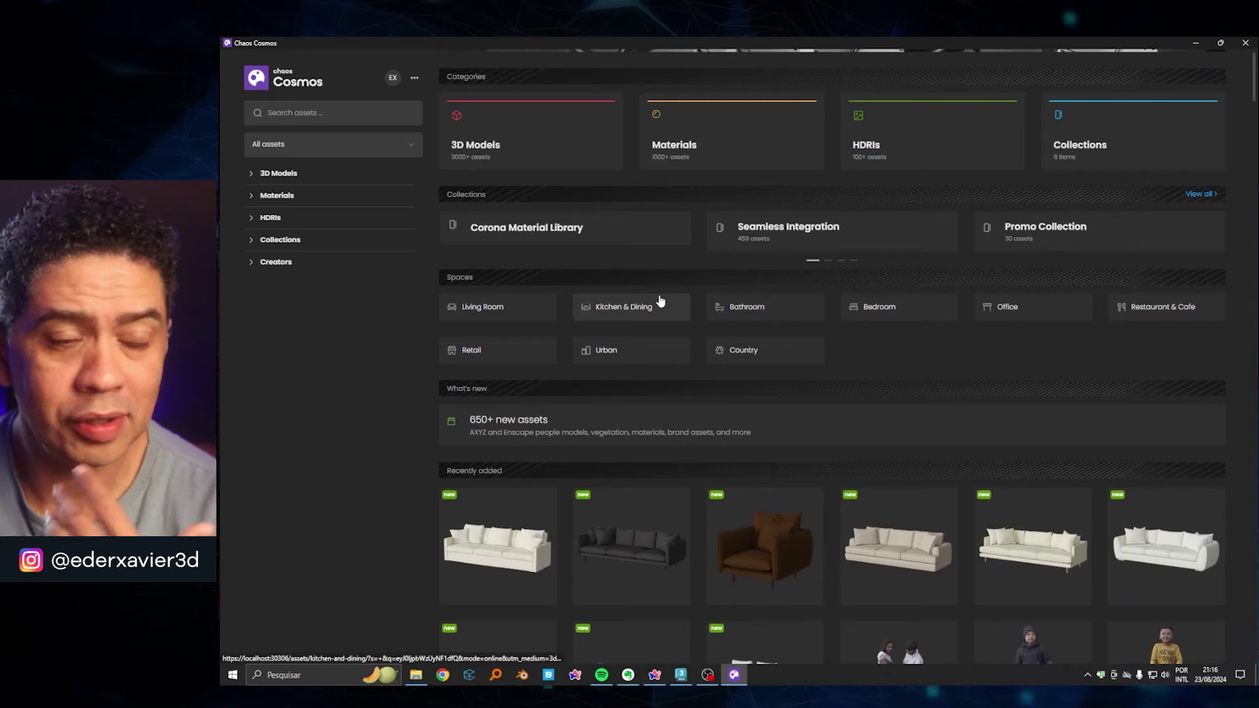
{"action": "scroll", "coordinate": [661, 301], "scroll_direction": "up", "scroll_amount": 2}
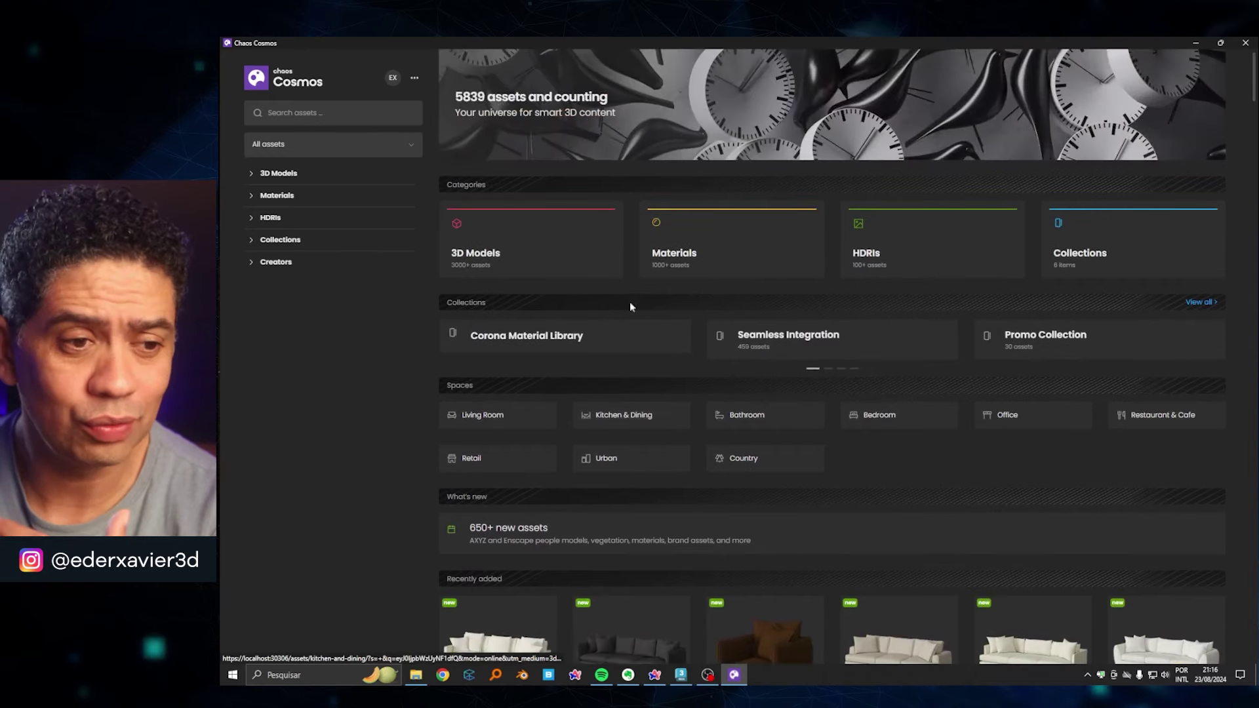
- Browse the Ground, Foam and Stone material categories, then close Chaos Cosmos
{"action": "left_click", "coordinate": [255, 199]}
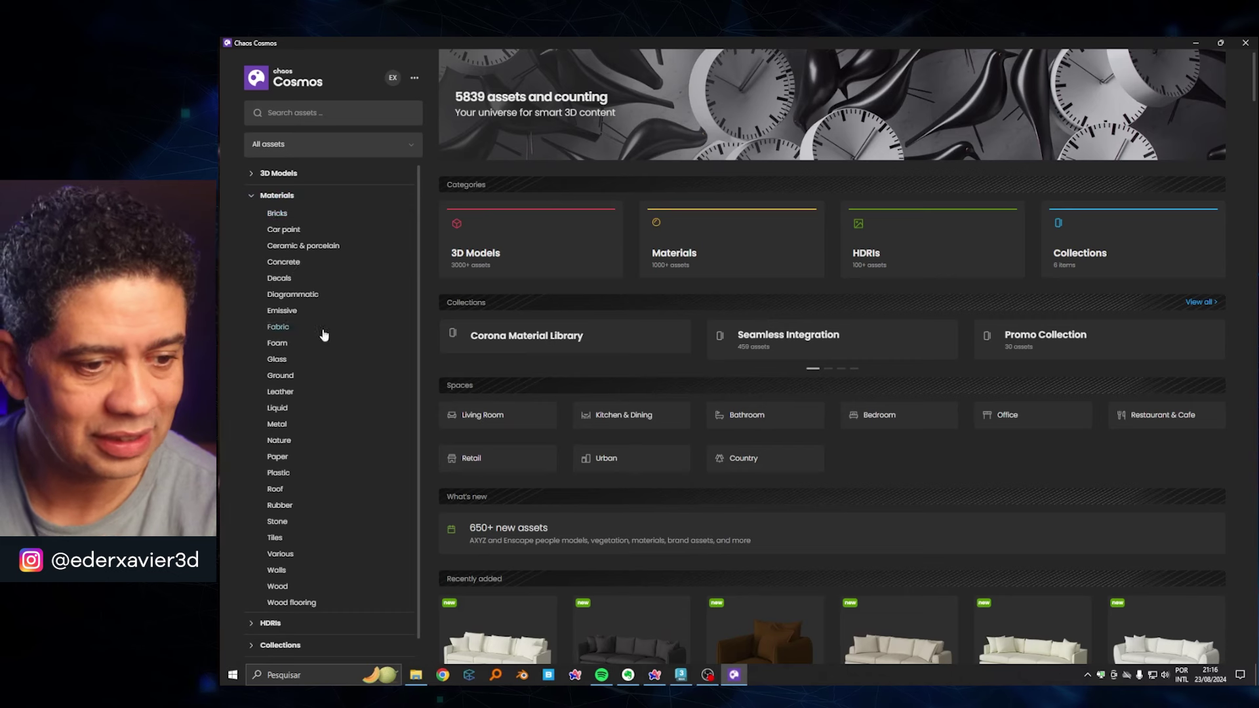
{"action": "left_click", "coordinate": [282, 378]}
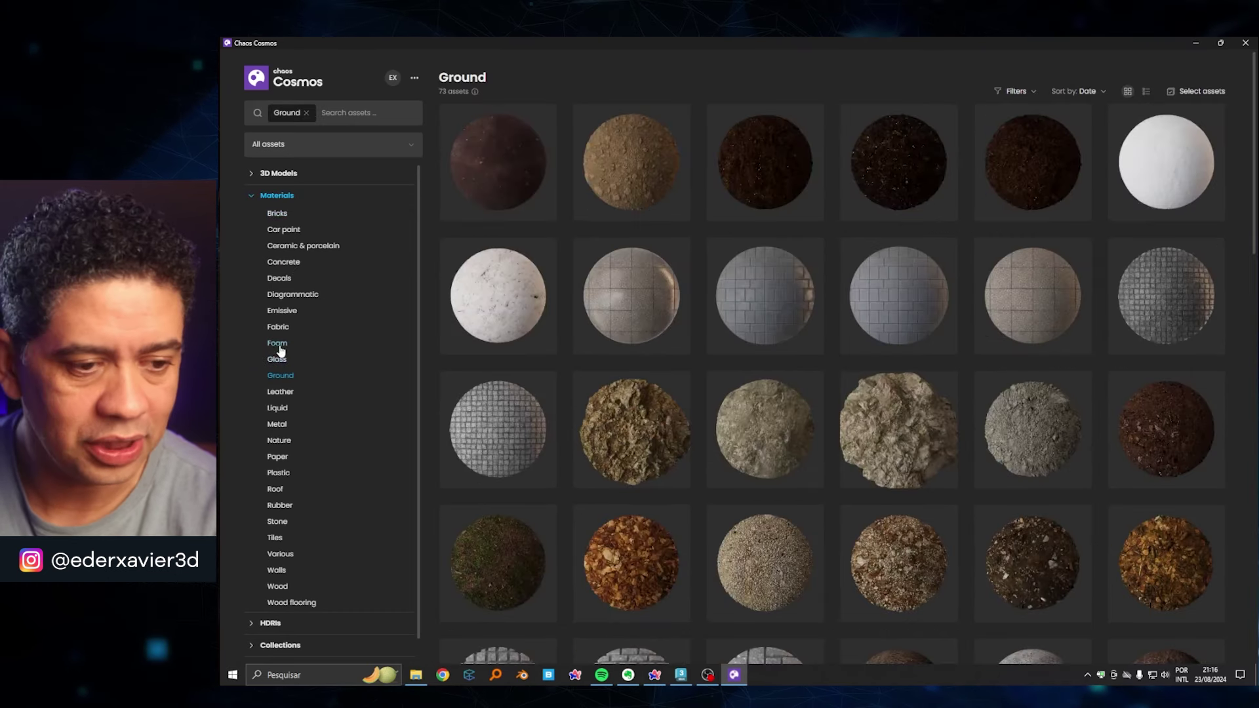
{"action": "left_click", "coordinate": [280, 348]}
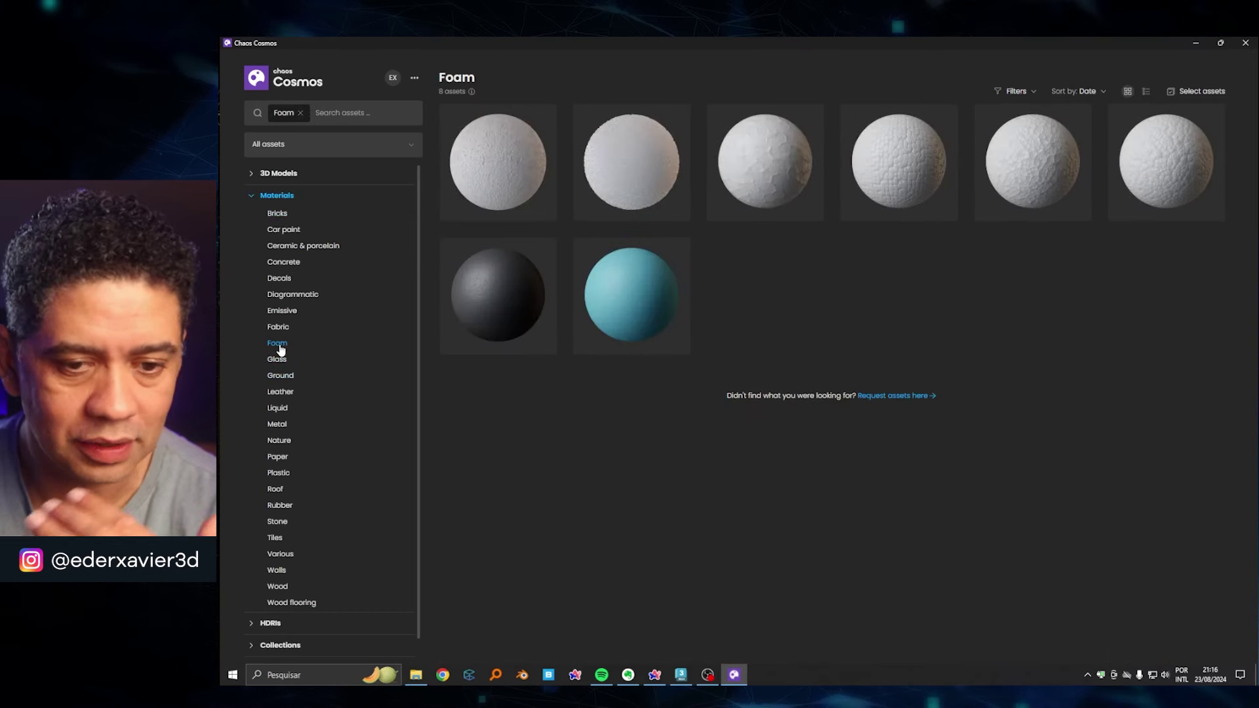
{"action": "left_click", "coordinate": [278, 522]}
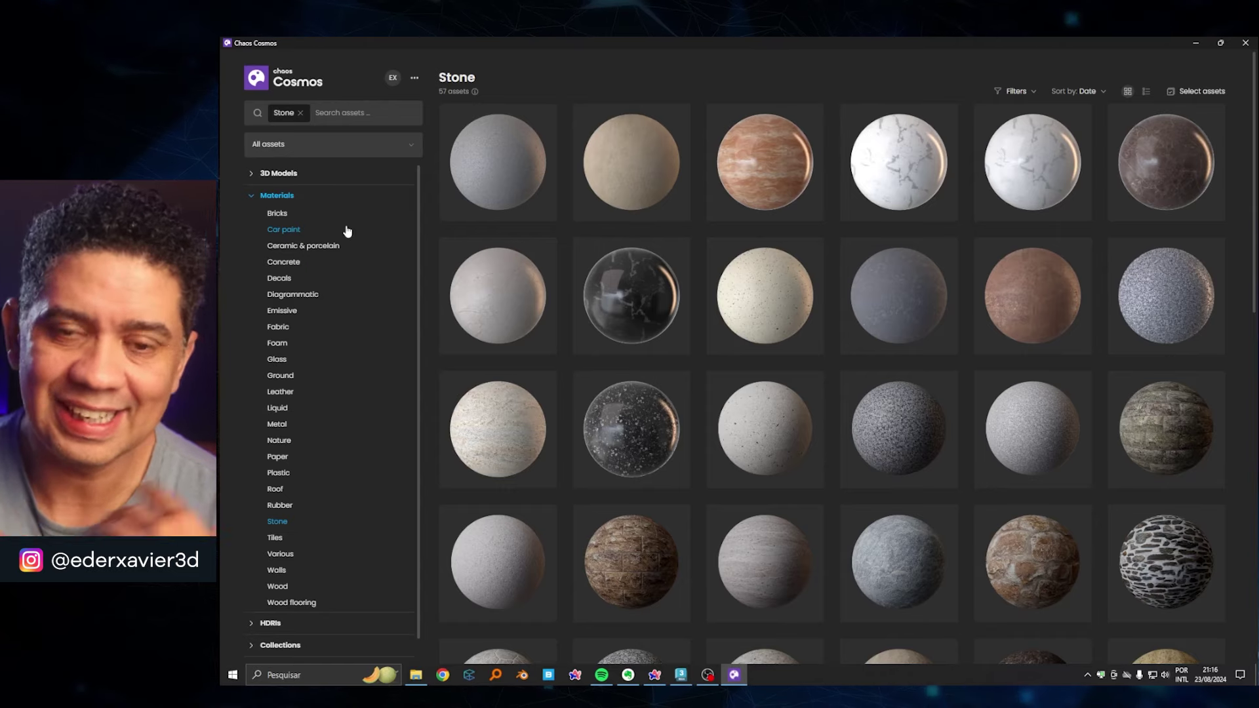
{"action": "left_click", "coordinate": [1245, 42]}
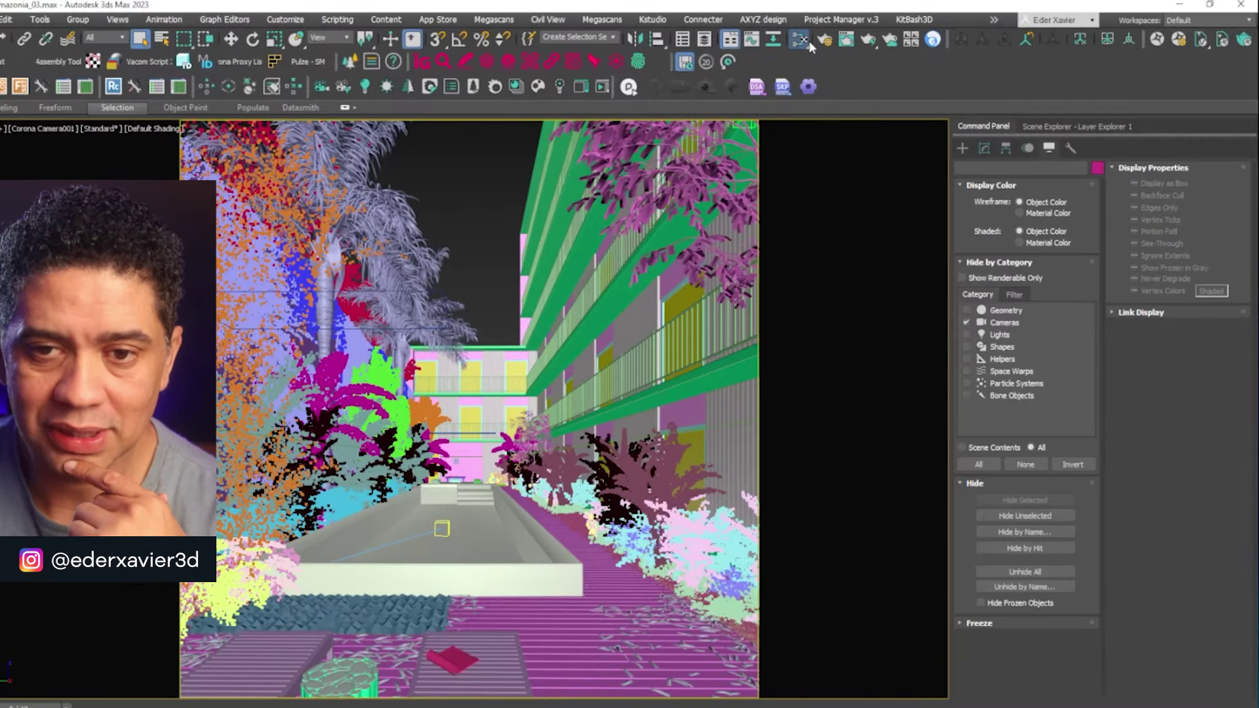
- Bring up the Slate Material Editor, move it up and enlarge it to show more nodes
{"action": "left_click", "coordinate": [810, 42]}
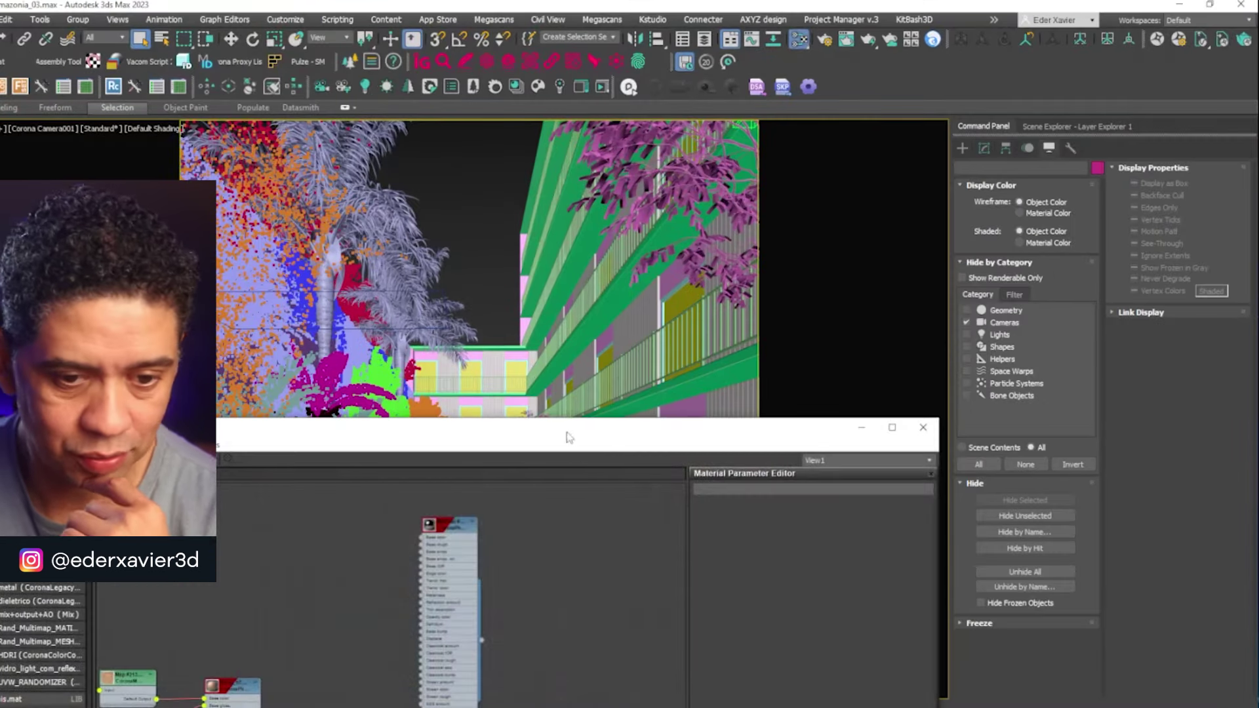
{"action": "mouse_move", "coordinate": [577, 451]}
{"action": "left_mouse_down"}
{"action": "mouse_move", "coordinate": [716, 309]}
{"action": "mouse_move", "coordinate": [710, 274]}
{"action": "left_mouse_up"}
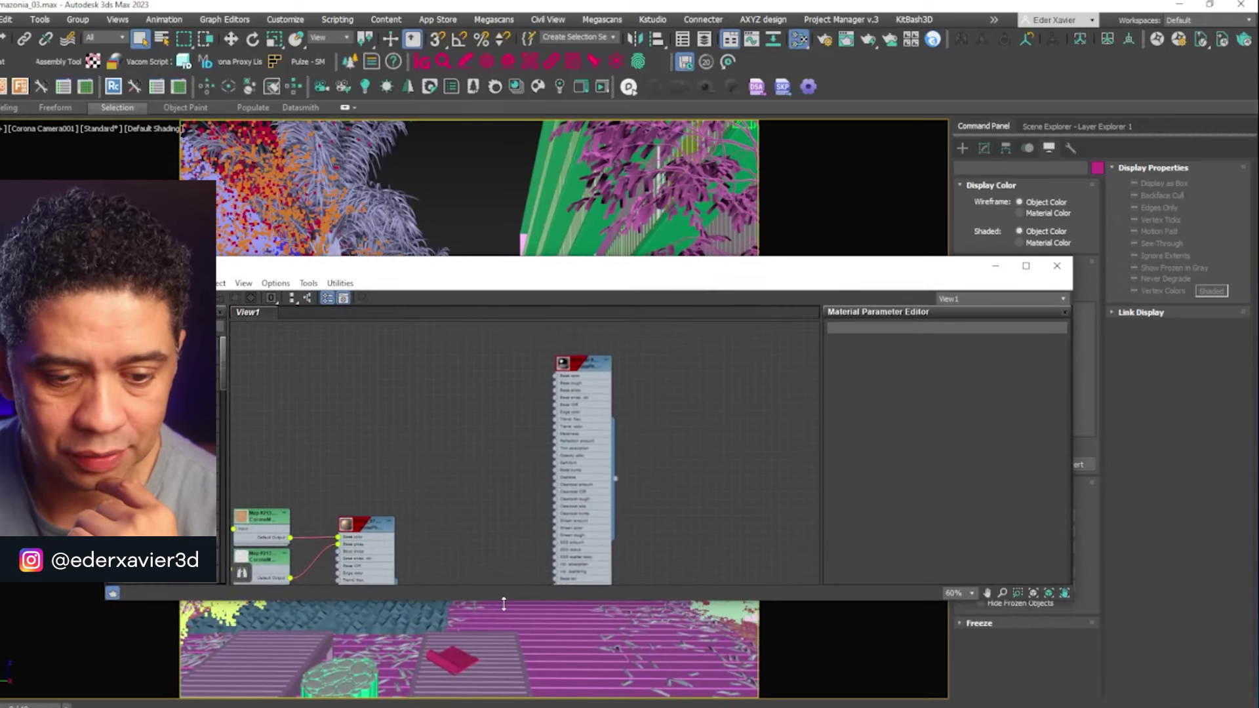
{"action": "left_click_drag", "start_coordinate": [504, 602], "coordinate": [504, 674]}
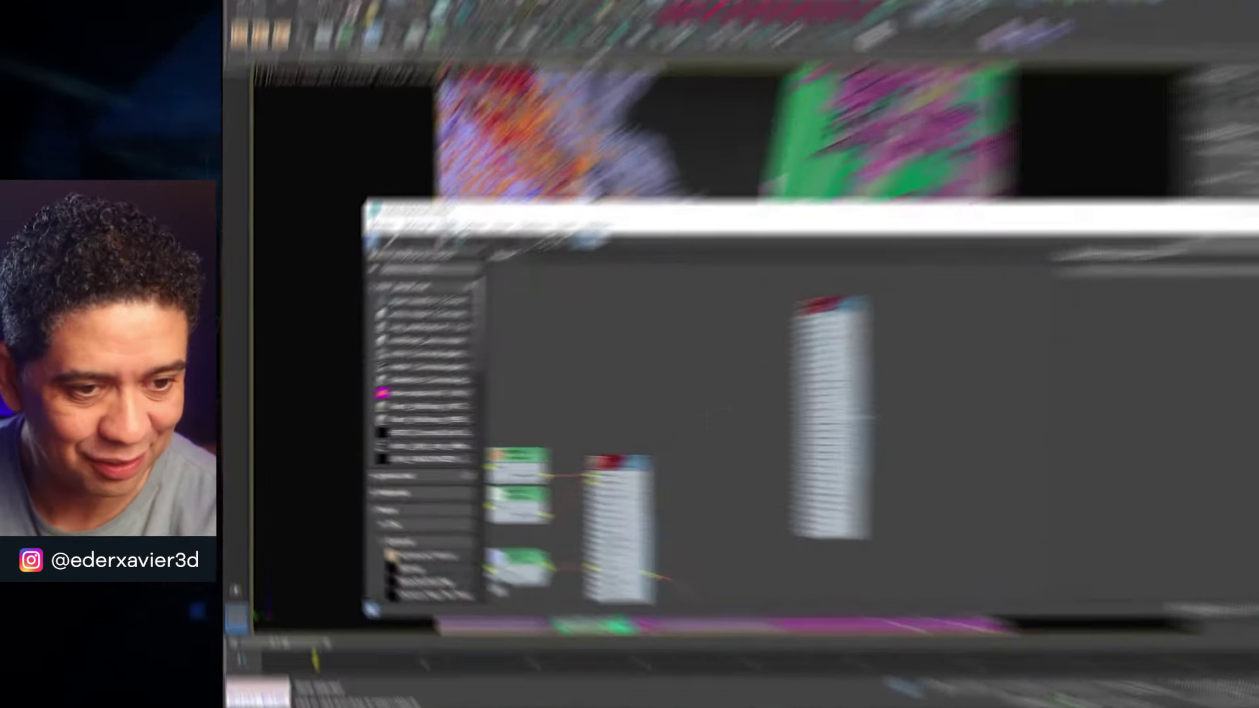
{"action": "left_click", "coordinate": [451, 222]}
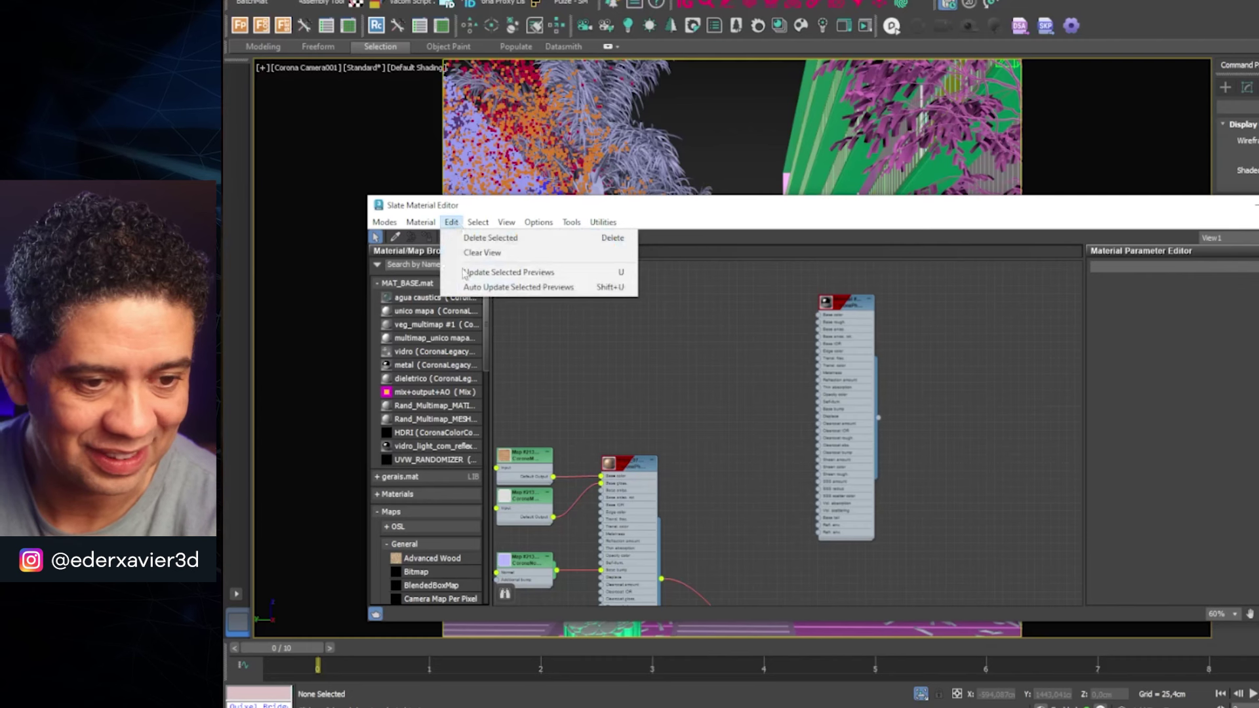
- Clear View1, then place the vidro_light_com_reflexo material in it and view its parameters
{"action": "left_click", "coordinate": [485, 250]}
{"action": "left_click", "coordinate": [889, 350]}
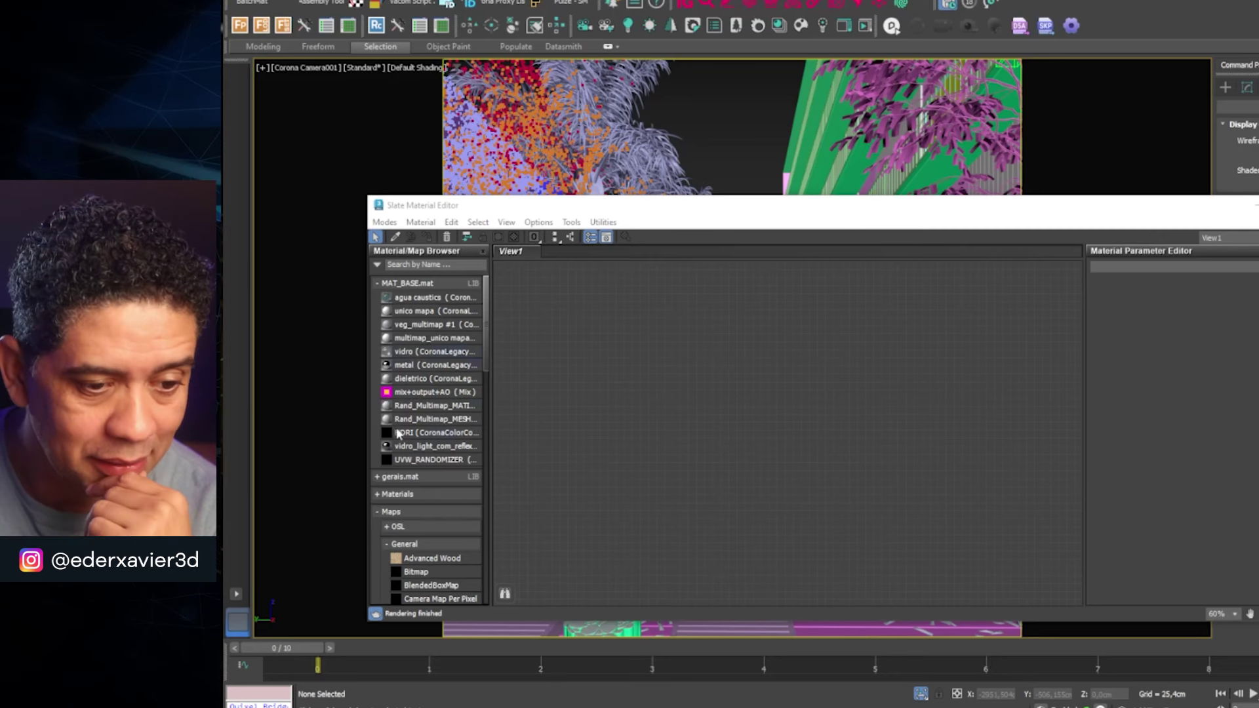
{"action": "left_click_drag", "start_coordinate": [387, 446], "coordinate": [733, 433]}
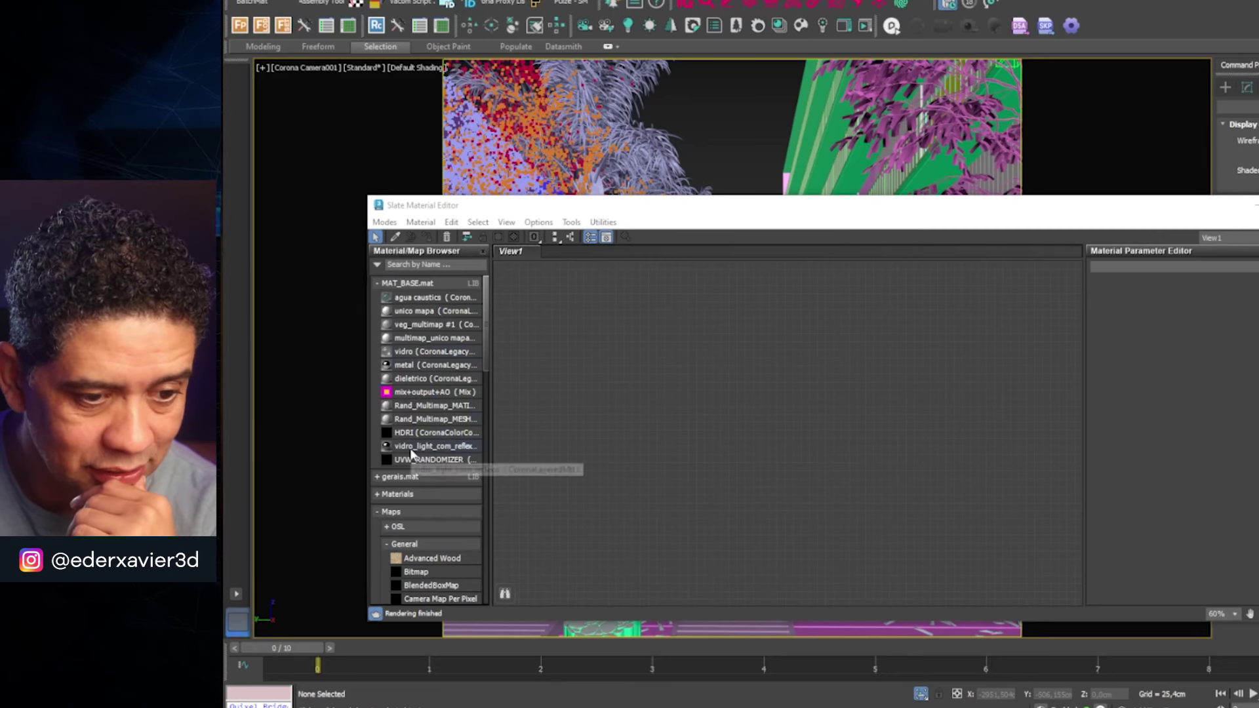
{"action": "double_click", "coordinate": [732, 433]}
{"action": "scroll", "coordinate": [788, 411], "scroll_direction": "down", "scroll_amount": 4}
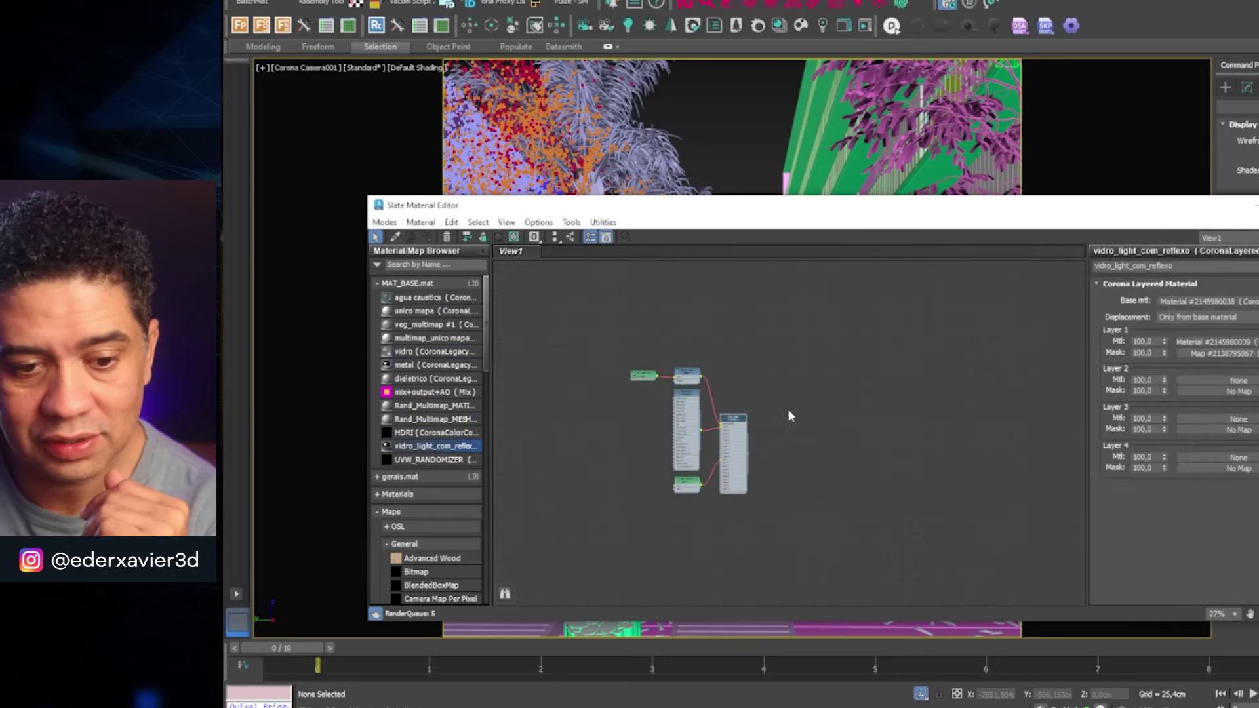
{"action": "scroll", "coordinate": [742, 411], "scroll_direction": "up", "scroll_amount": 3}
- Delete all vidro_light_com_reflexo nodes from View1 and collapse the MAT_BASE.mat group
{"action": "middle_click_drag", "start_coordinate": [742, 412], "coordinate": [827, 397]}
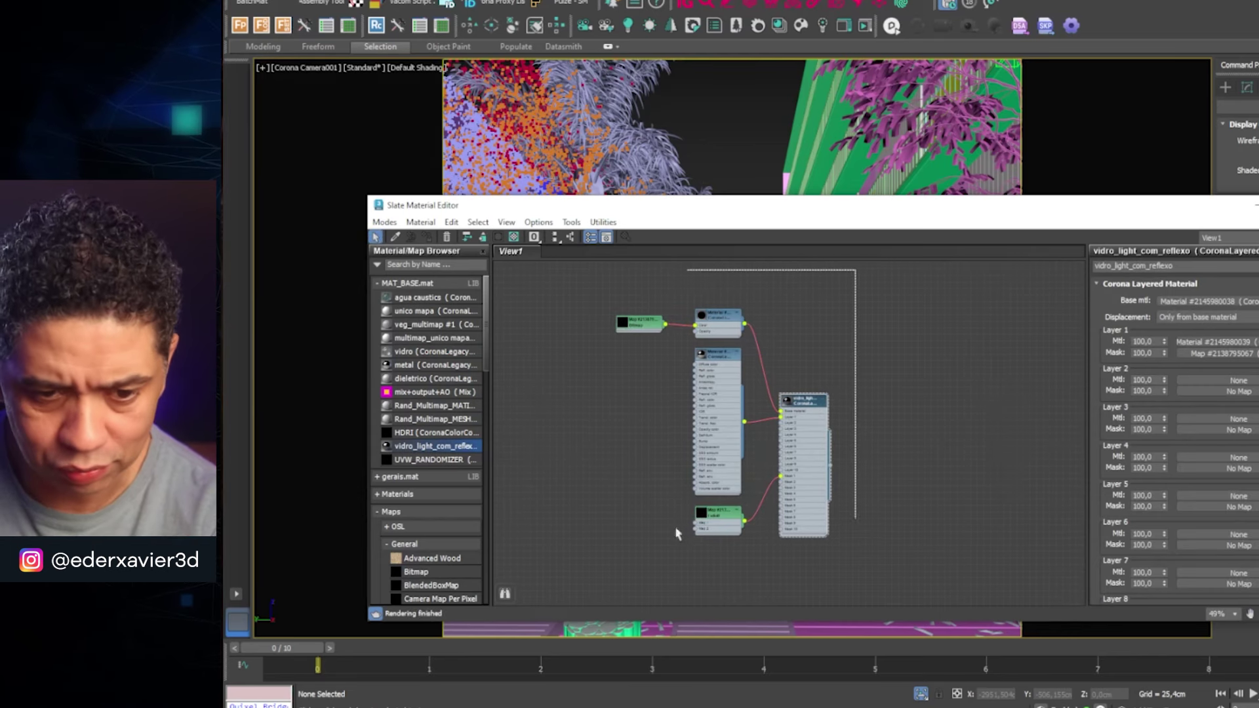
{"action": "left_click_drag", "start_coordinate": [714, 499], "coordinate": [590, 583]}
{"action": "key", "text": "Delete"}
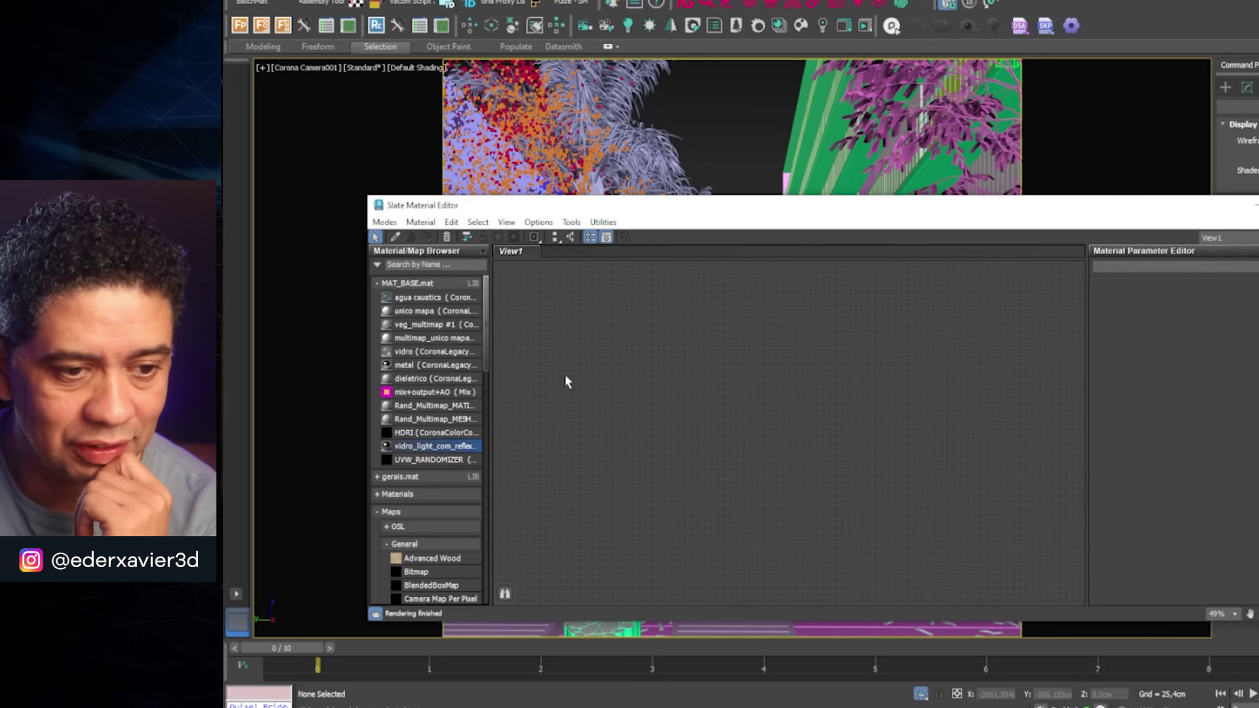
{"action": "left_click", "coordinate": [378, 283]}
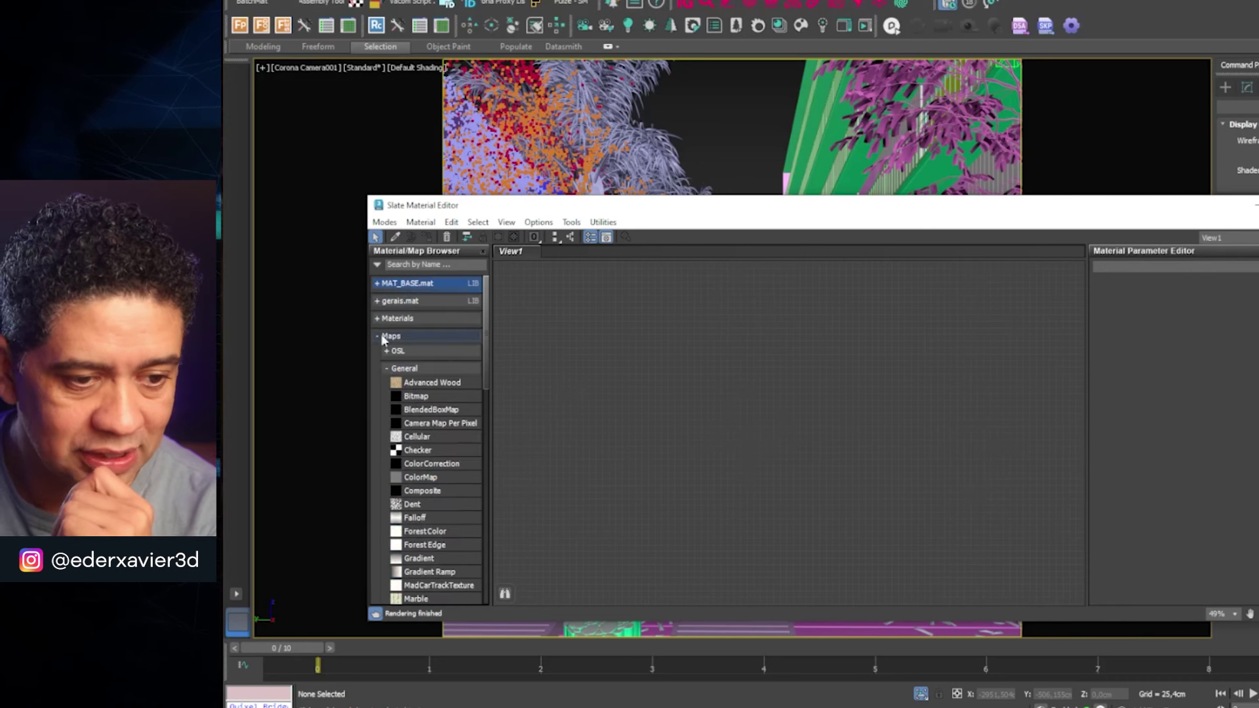
- Collapse the Maps group and start creating a new material library
{"action": "left_click", "coordinate": [379, 337]}
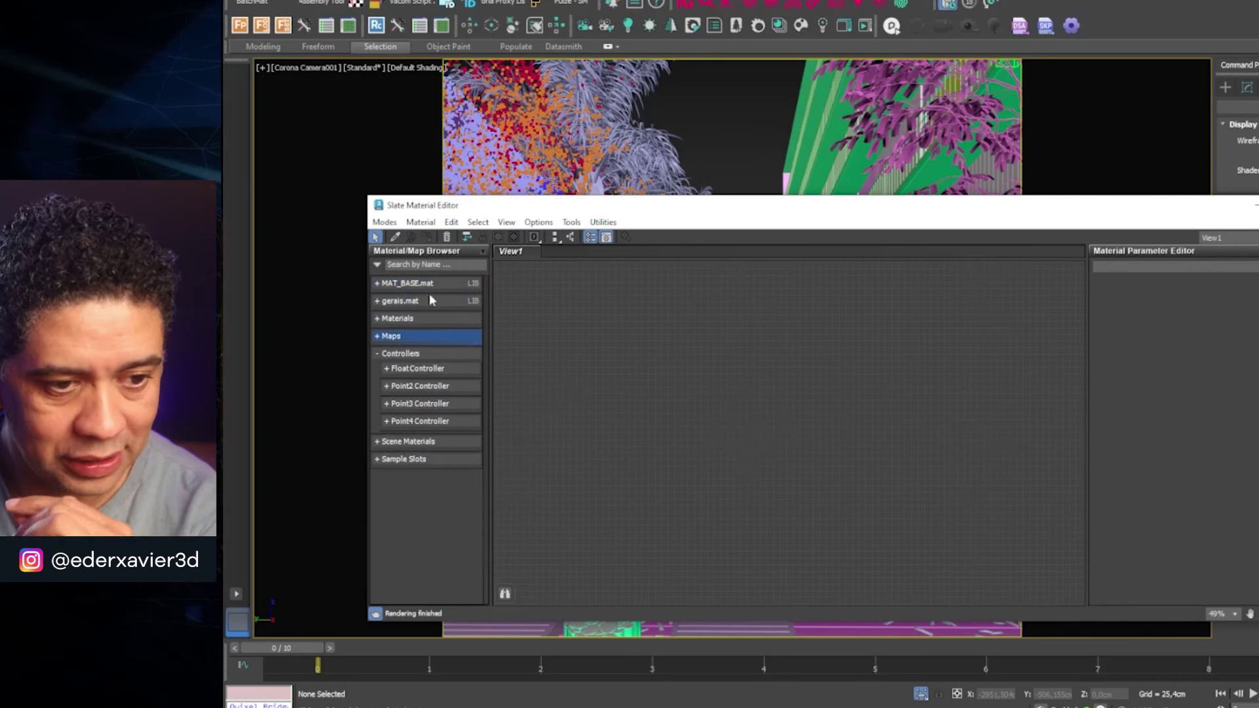
{"action": "left_click", "coordinate": [376, 266]}
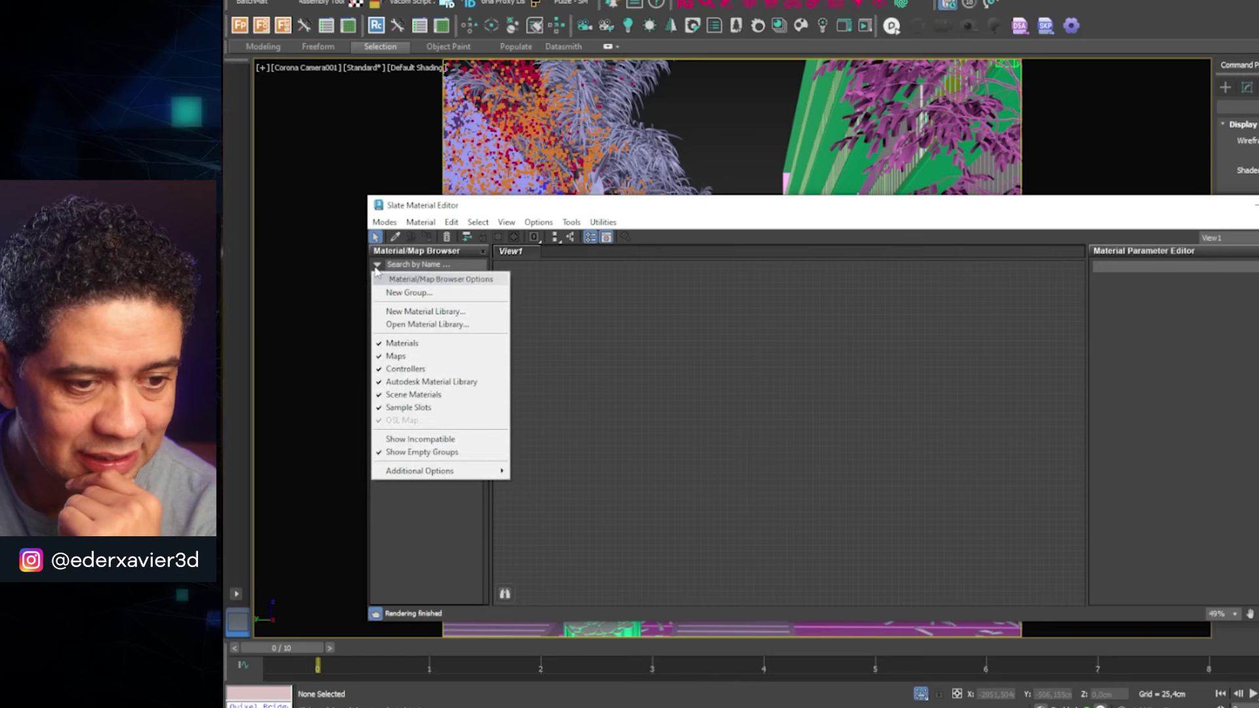
{"action": "left_click", "coordinate": [401, 313]}
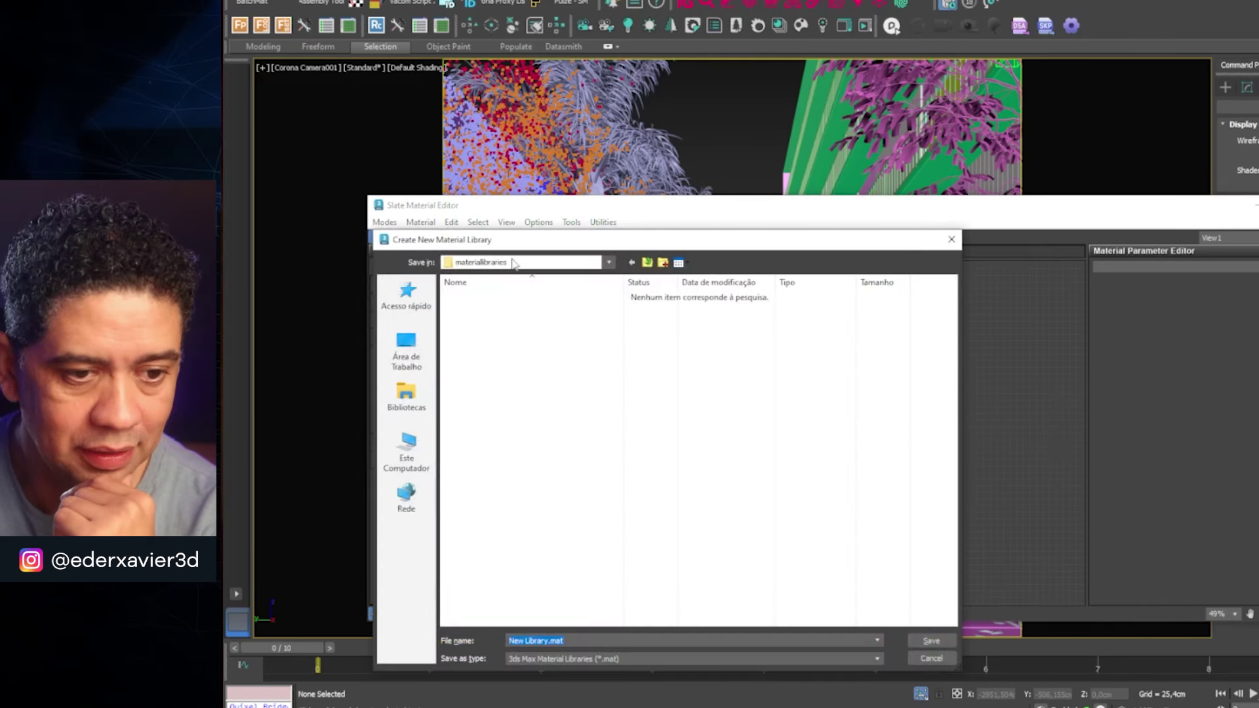
{"action": "left_click_drag", "start_coordinate": [521, 244], "coordinate": [605, 203]}
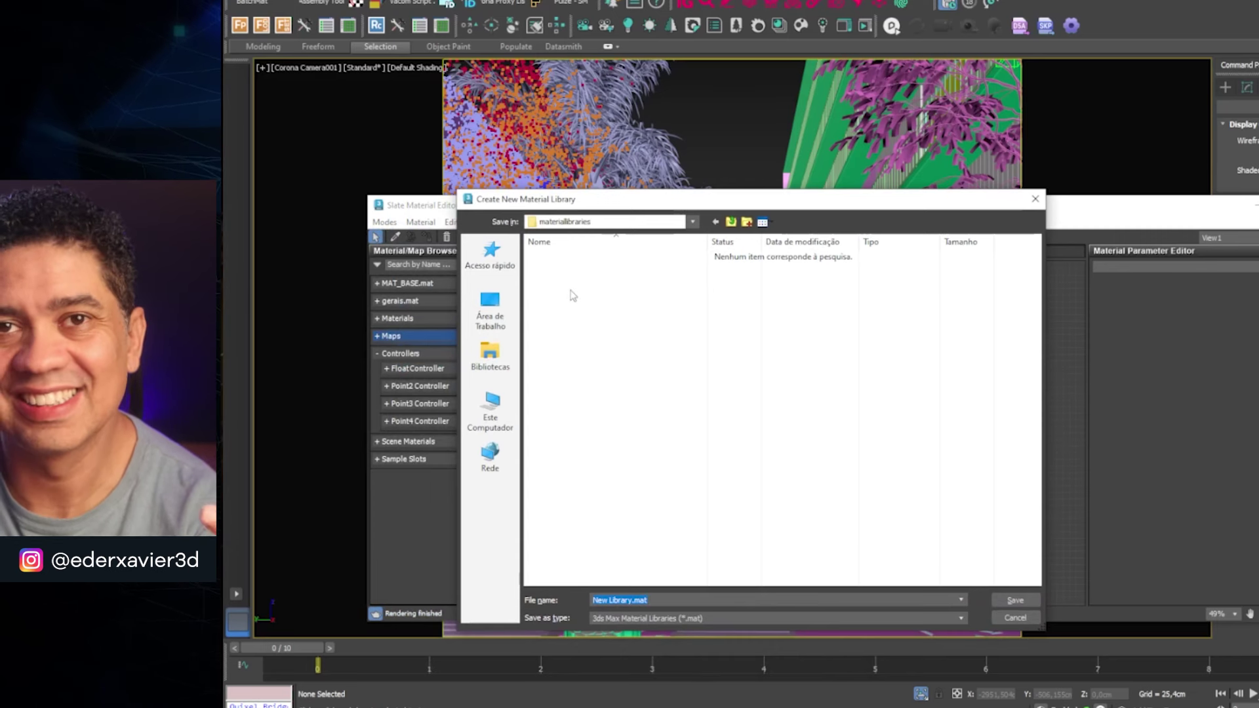
- Save the new material library as 'Tutorial' on the Desktop (Área de Trabalho)
{"action": "left_click", "coordinate": [694, 222]}
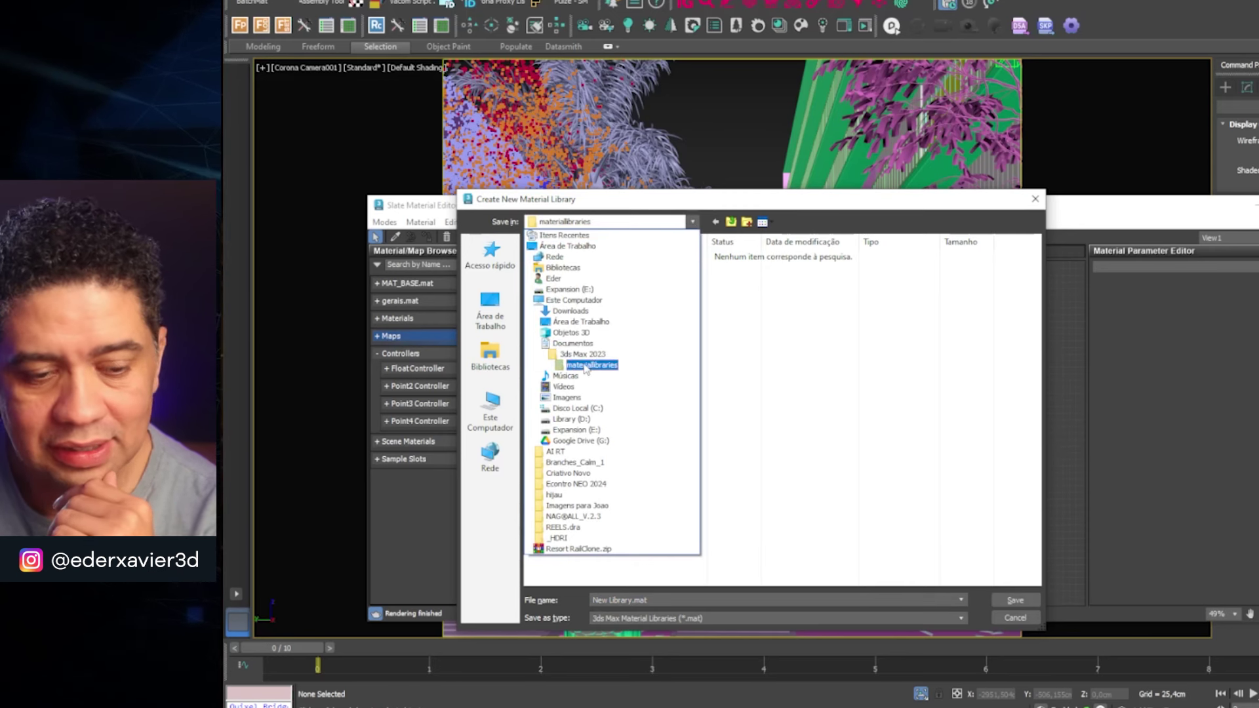
{"action": "left_click", "coordinate": [743, 350]}
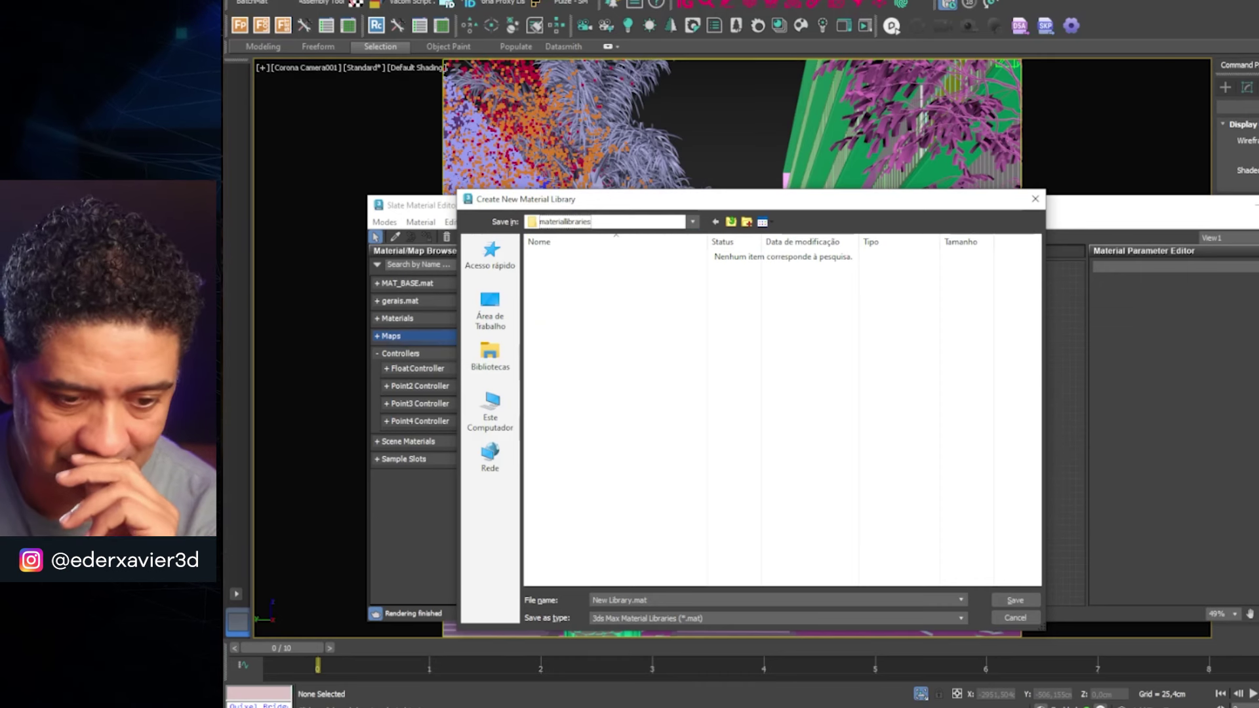
{"action": "left_click", "coordinate": [665, 601]}
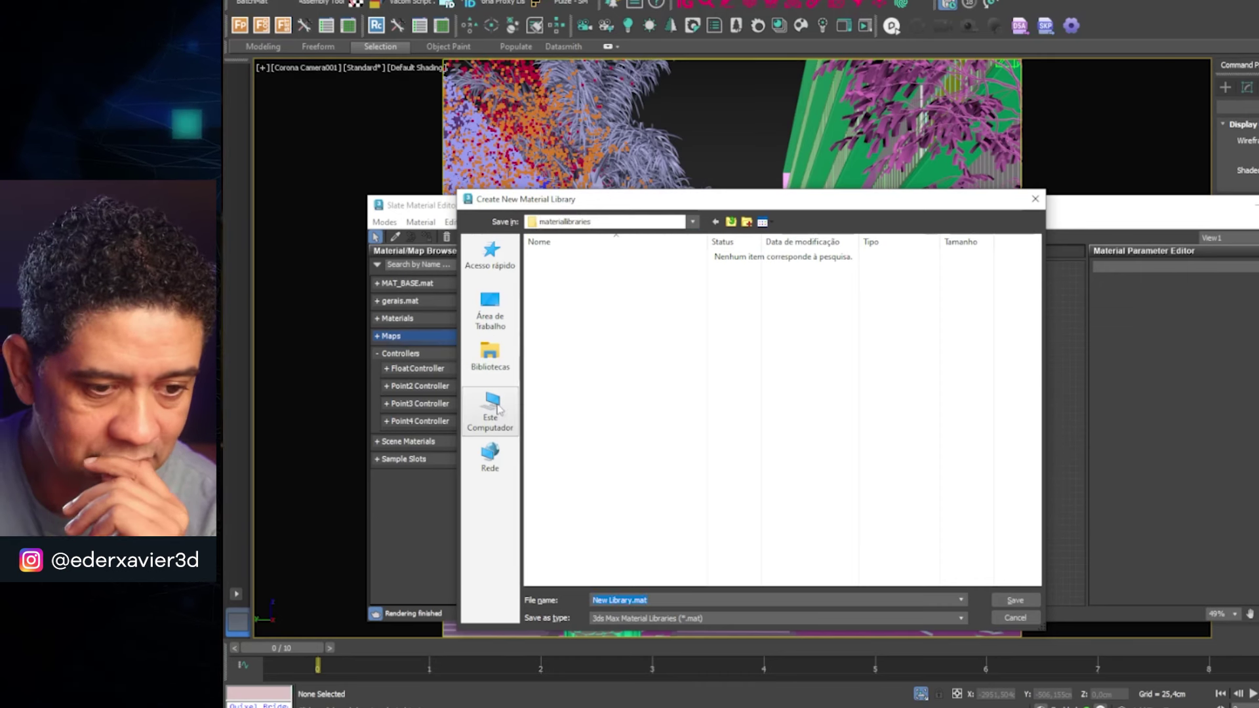
{"action": "left_click", "coordinate": [493, 320]}
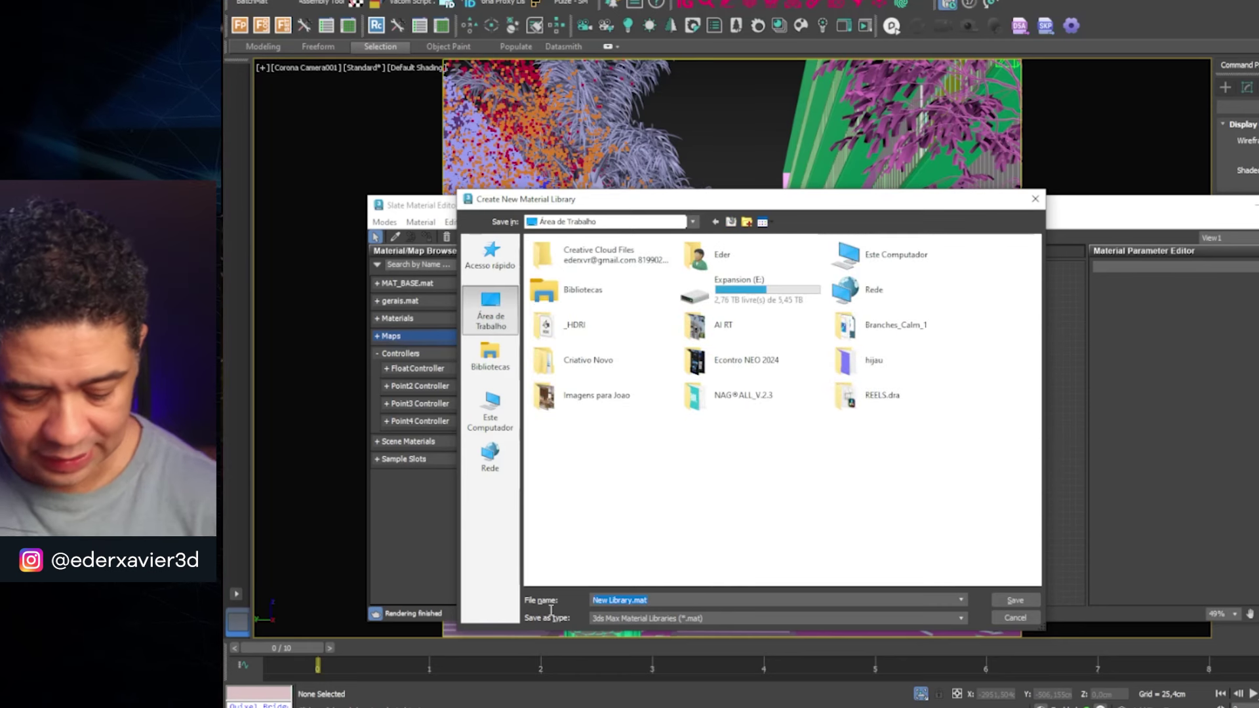
{"action": "type", "text": "Tuto"}
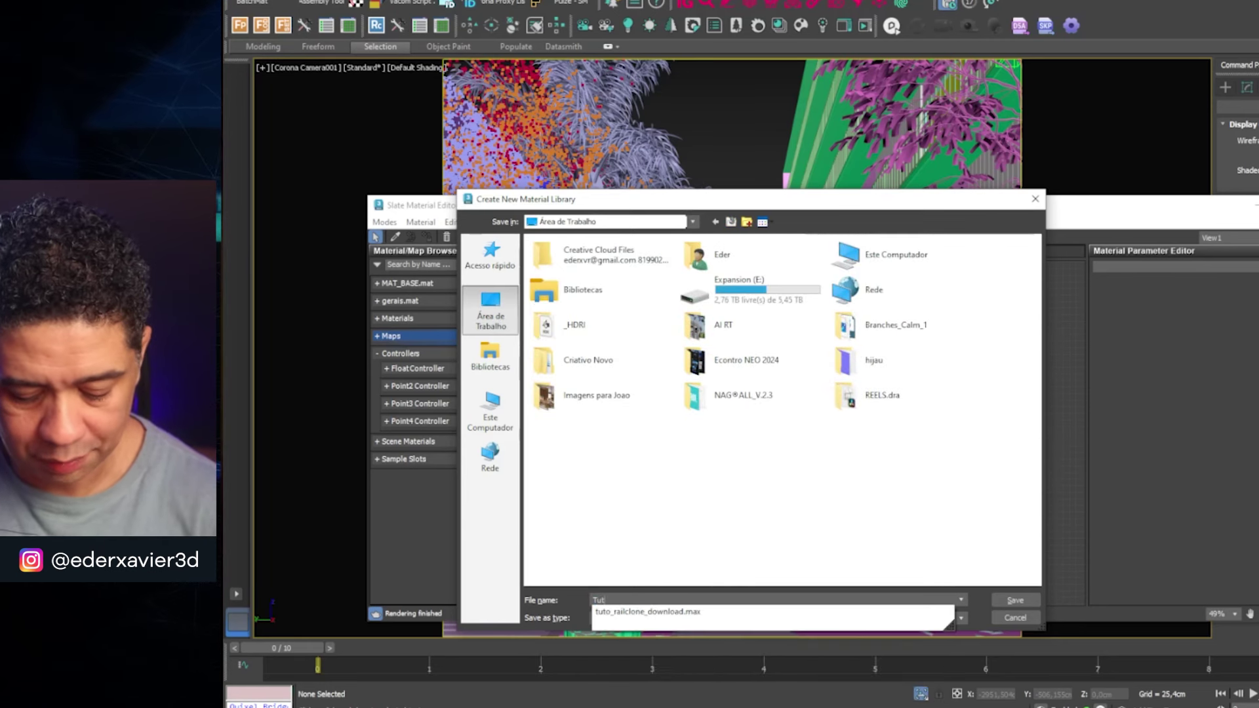
{"action": "type", "text": "ri"}
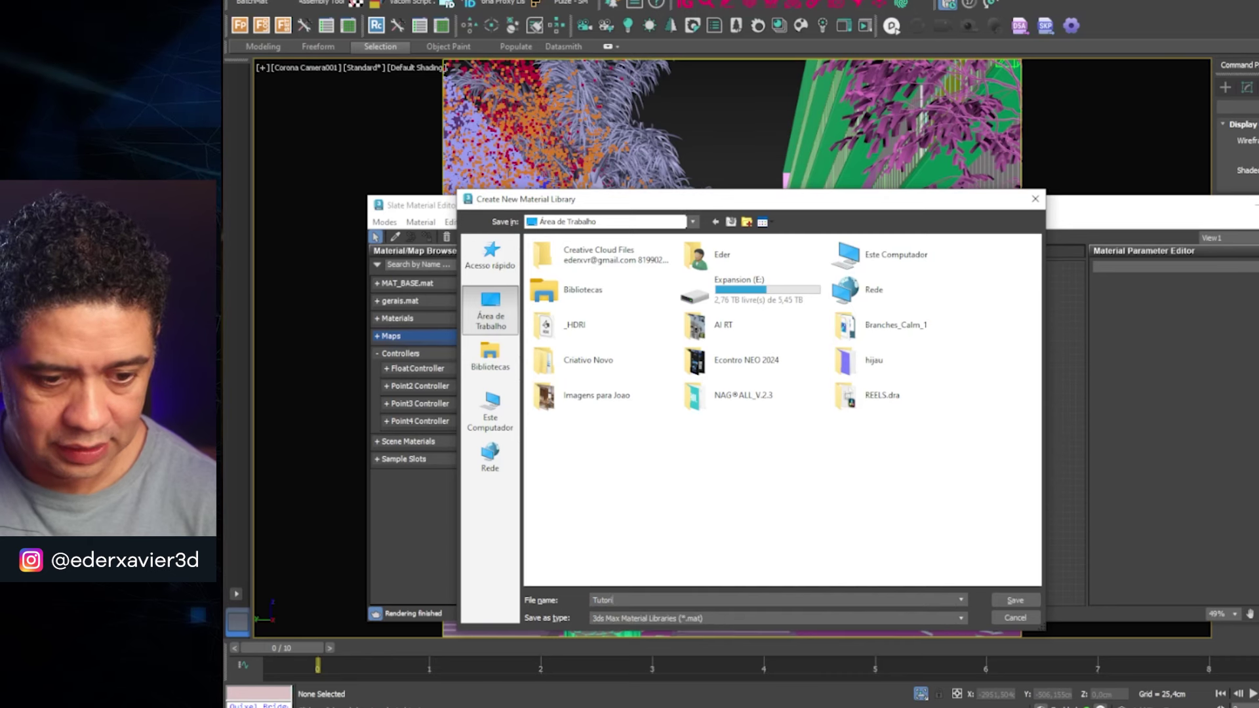
{"action": "type", "text": "al"}
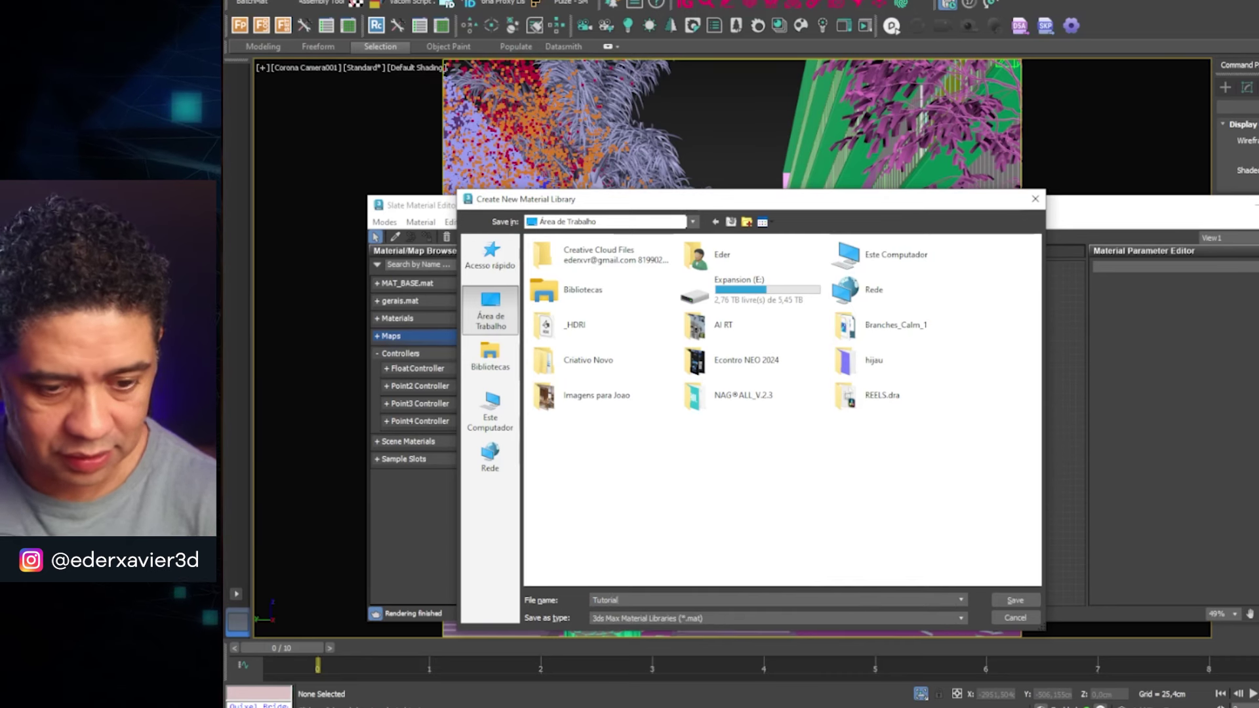
{"action": "left_click", "coordinate": [1027, 604]}
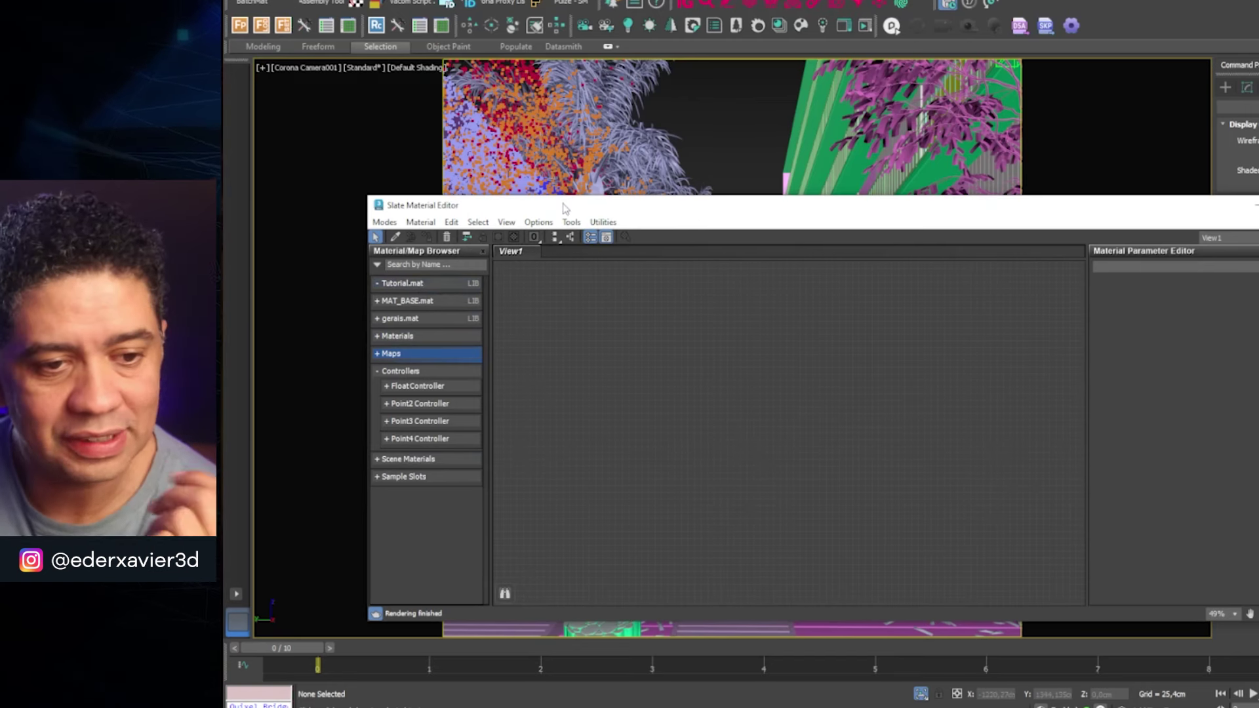
- Move the Slate Material Editor down and left to reveal more of the villa scene
{"action": "left_click_drag", "start_coordinate": [563, 208], "coordinate": [532, 292]}
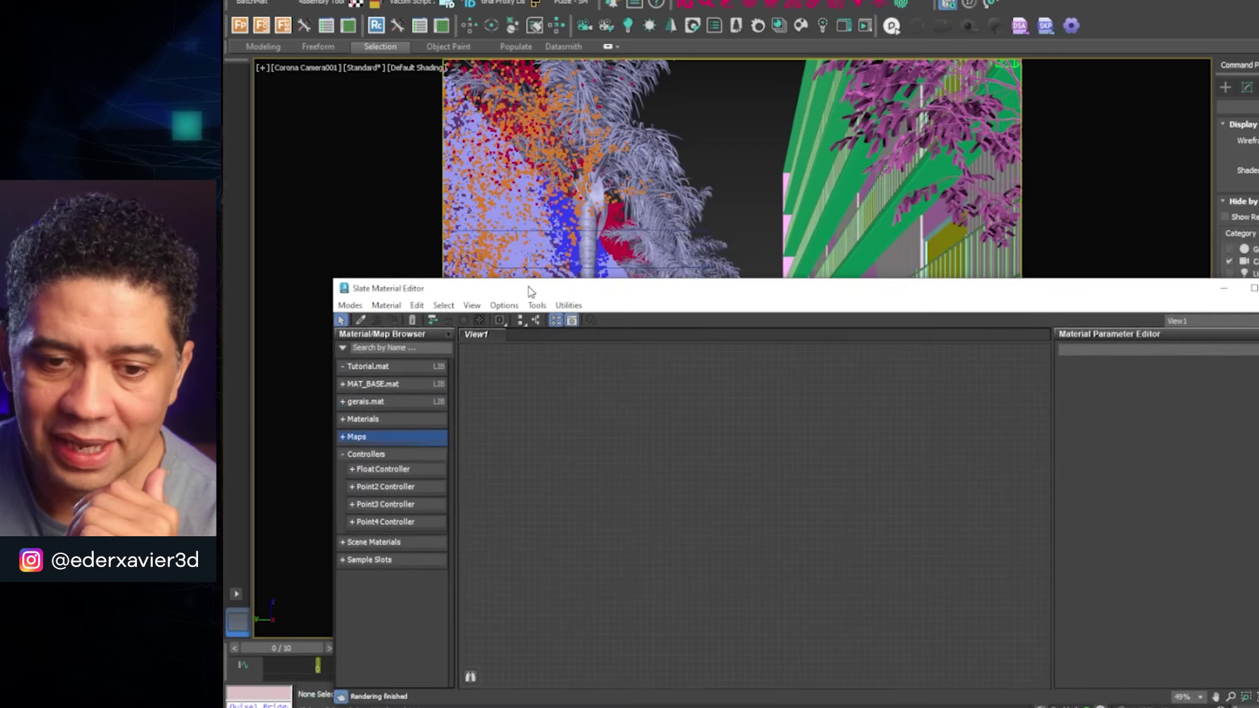
{"action": "mouse_move", "coordinate": [531, 292]}
{"action": "left_mouse_down"}
{"action": "mouse_move", "coordinate": [421, 397]}
{"action": "mouse_move", "coordinate": [438, 379]}
{"action": "left_mouse_up"}
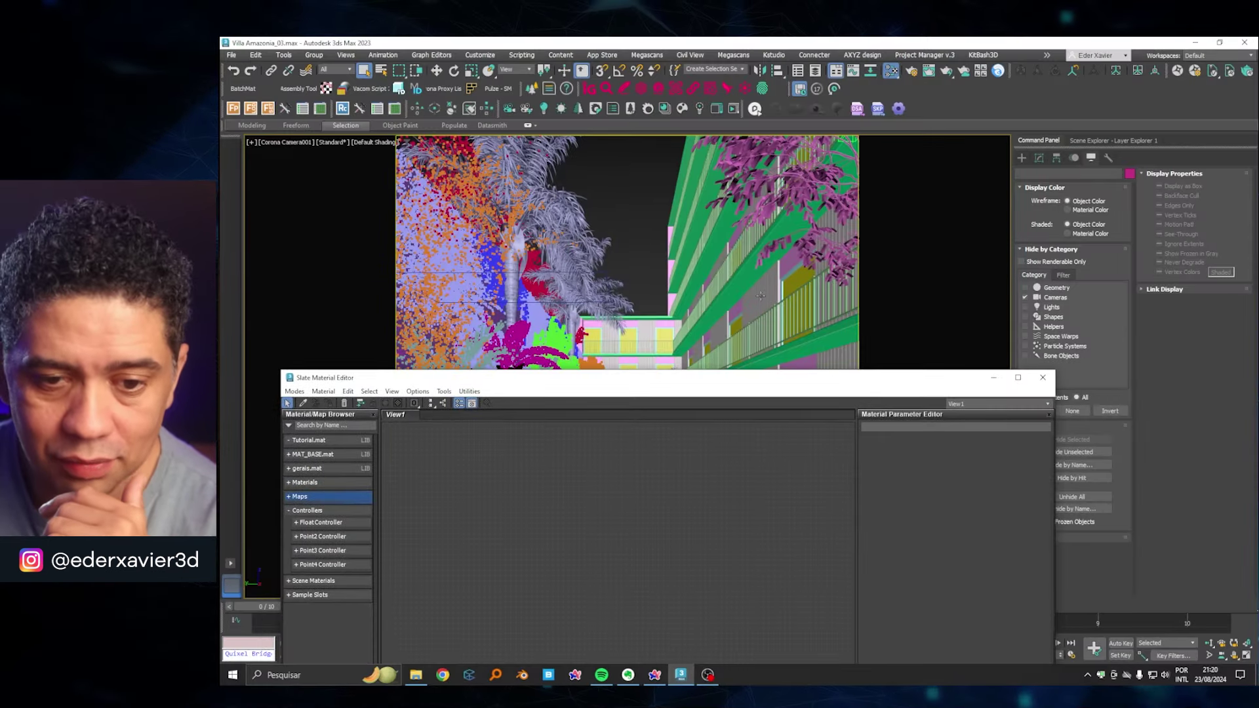
- Load the Group001 building panels' material into the node view with Get from Selected
{"action": "left_click", "coordinate": [763, 296]}
{"action": "left_click_drag", "start_coordinate": [659, 382], "coordinate": [699, 220]}
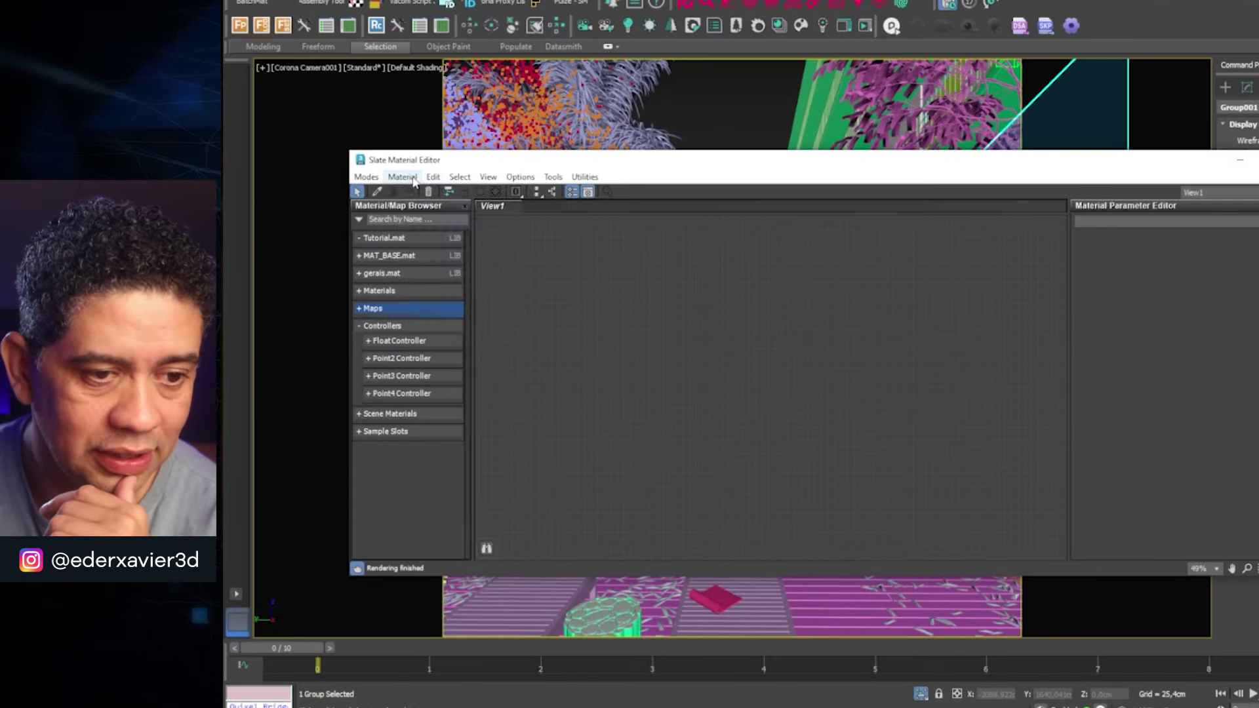
{"action": "left_click", "coordinate": [363, 229]}
{"action": "left_click", "coordinate": [375, 256]}
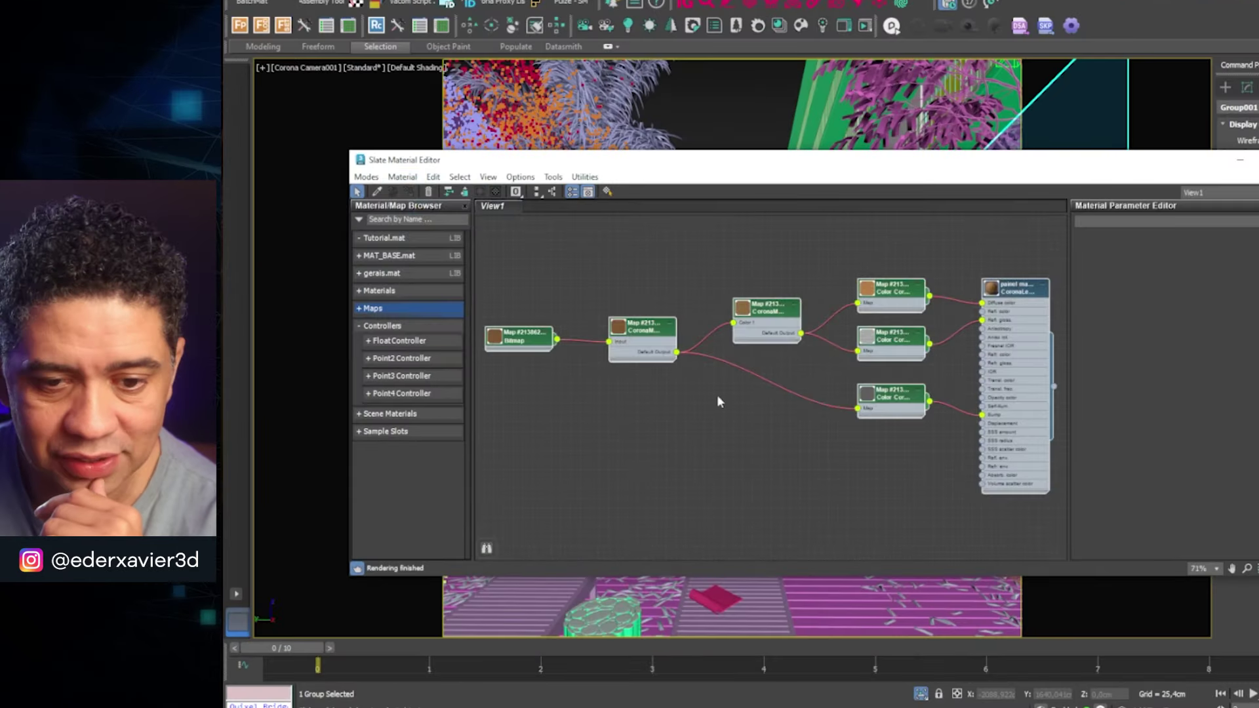
- Select the painel madeira node and add it to the Tutorial.mat library
{"action": "scroll", "coordinate": [725, 408], "scroll_direction": "down", "scroll_amount": 1}
{"action": "scroll", "coordinate": [728, 409], "scroll_direction": "down", "scroll_amount": 1}
{"action": "scroll", "coordinate": [733, 412], "scroll_direction": "down", "scroll_amount": 1}
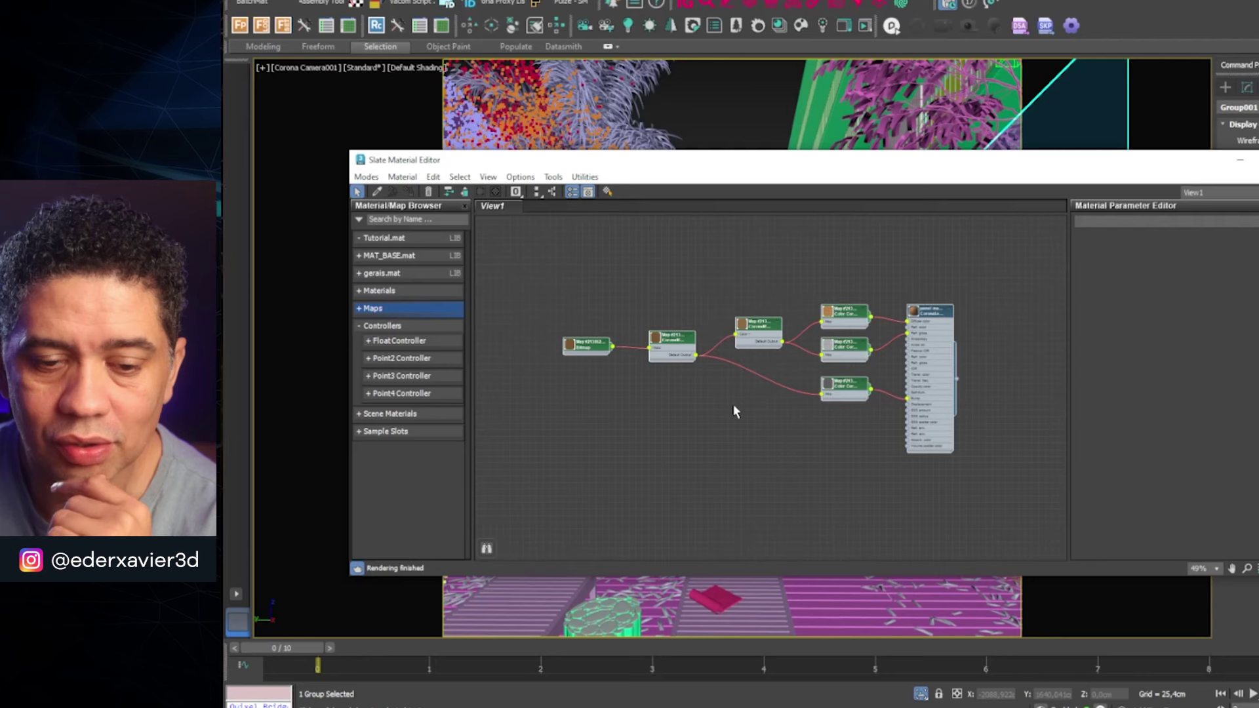
{"action": "scroll", "coordinate": [745, 407], "scroll_direction": "up", "scroll_amount": 1}
{"action": "scroll", "coordinate": [872, 358], "scroll_direction": "up", "scroll_amount": 1}
{"action": "scroll", "coordinate": [881, 369], "scroll_direction": "up", "scroll_amount": 1}
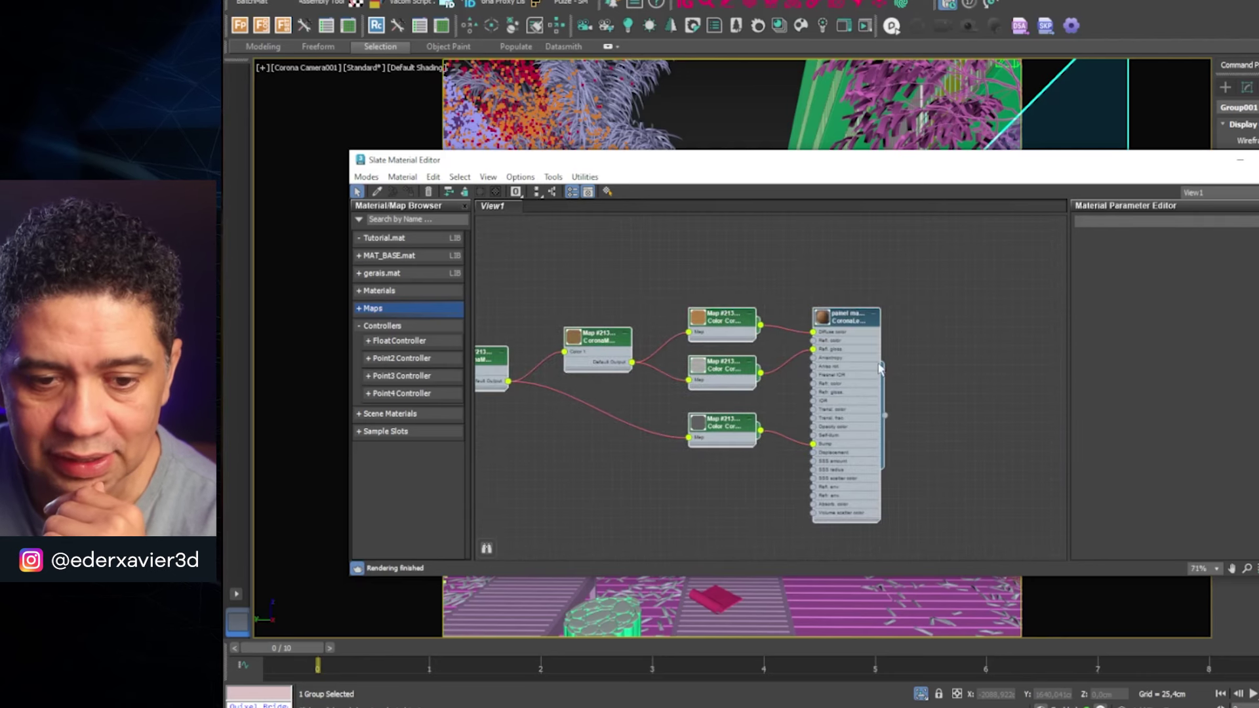
{"action": "double_click", "coordinate": [868, 369]}
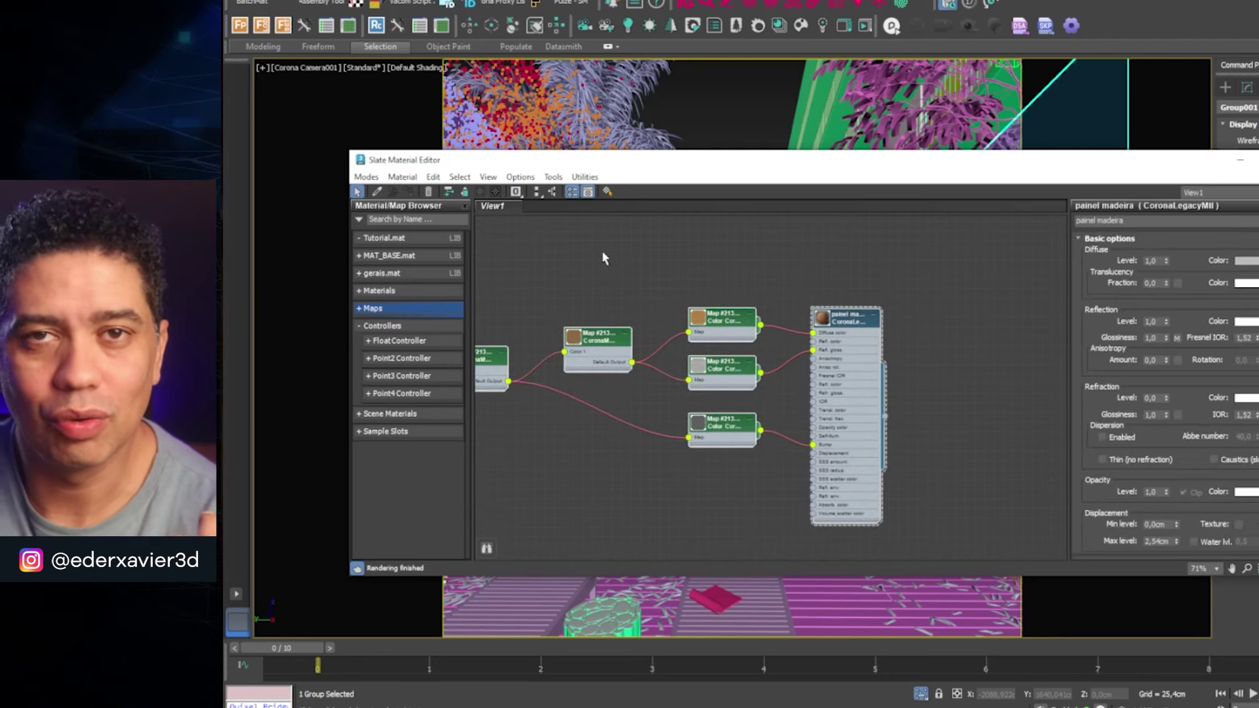
{"action": "left_click_drag", "start_coordinate": [885, 418], "coordinate": [423, 249]}
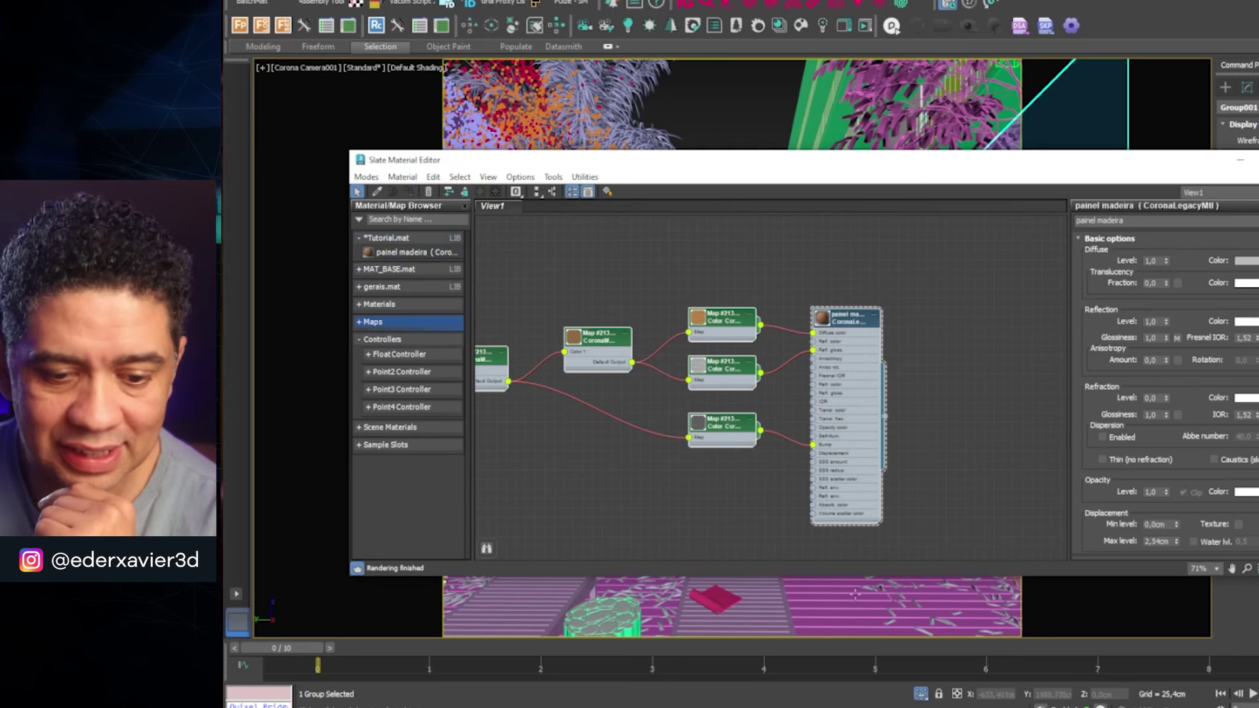
- Load the rectangle object's material into the node view with Get from Selected
{"action": "left_click", "coordinate": [830, 600]}
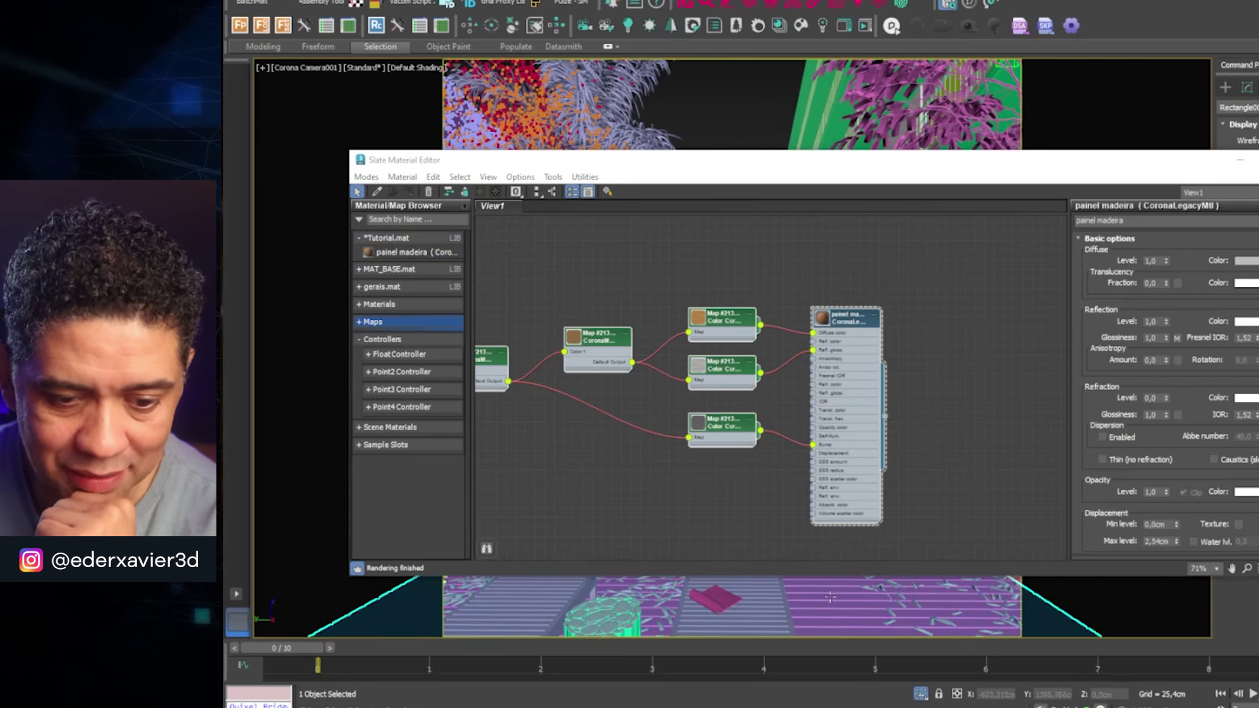
{"action": "middle_click_drag", "start_coordinate": [909, 412], "coordinate": [688, 441]}
{"action": "left_click", "coordinate": [402, 177]}
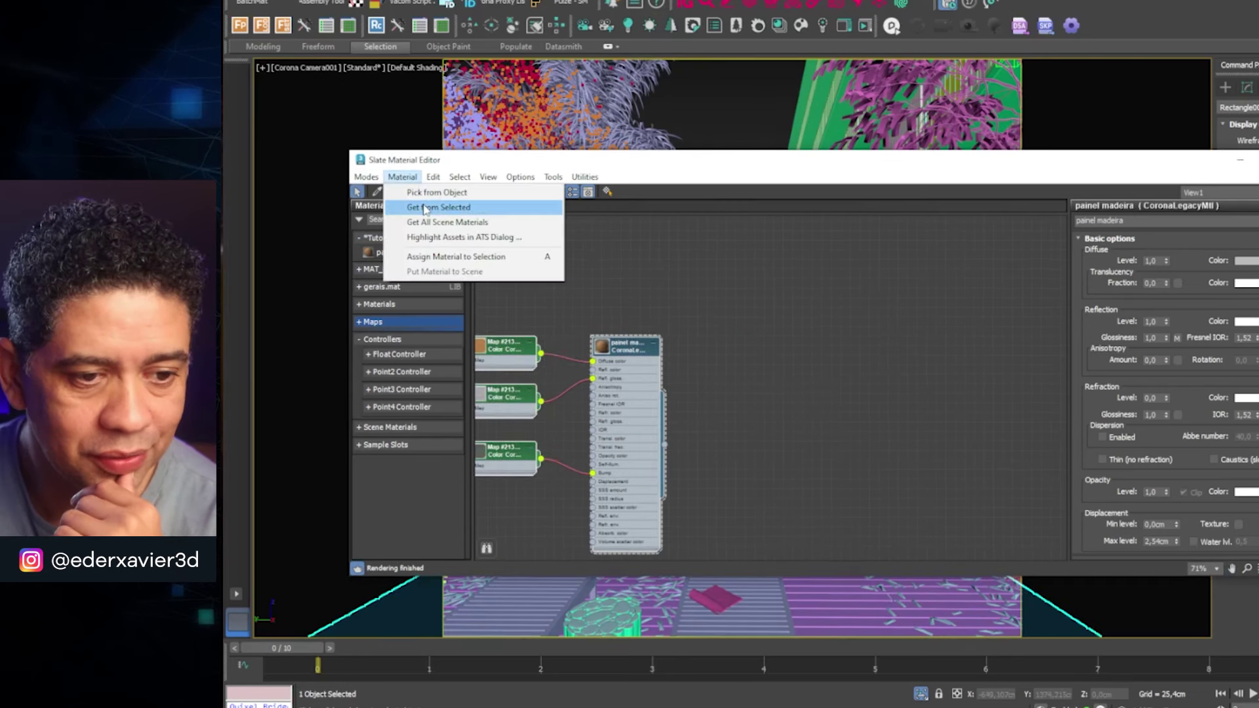
{"action": "left_click", "coordinate": [425, 207]}
- Add the piso madeira material node to the Tutorial.mat library
{"action": "scroll", "coordinate": [835, 438], "scroll_direction": "down", "scroll_amount": 3}
{"action": "scroll", "coordinate": [836, 438], "scroll_direction": "down", "scroll_amount": 3}
{"action": "left_click_drag", "start_coordinate": [853, 453], "coordinate": [795, 328]}
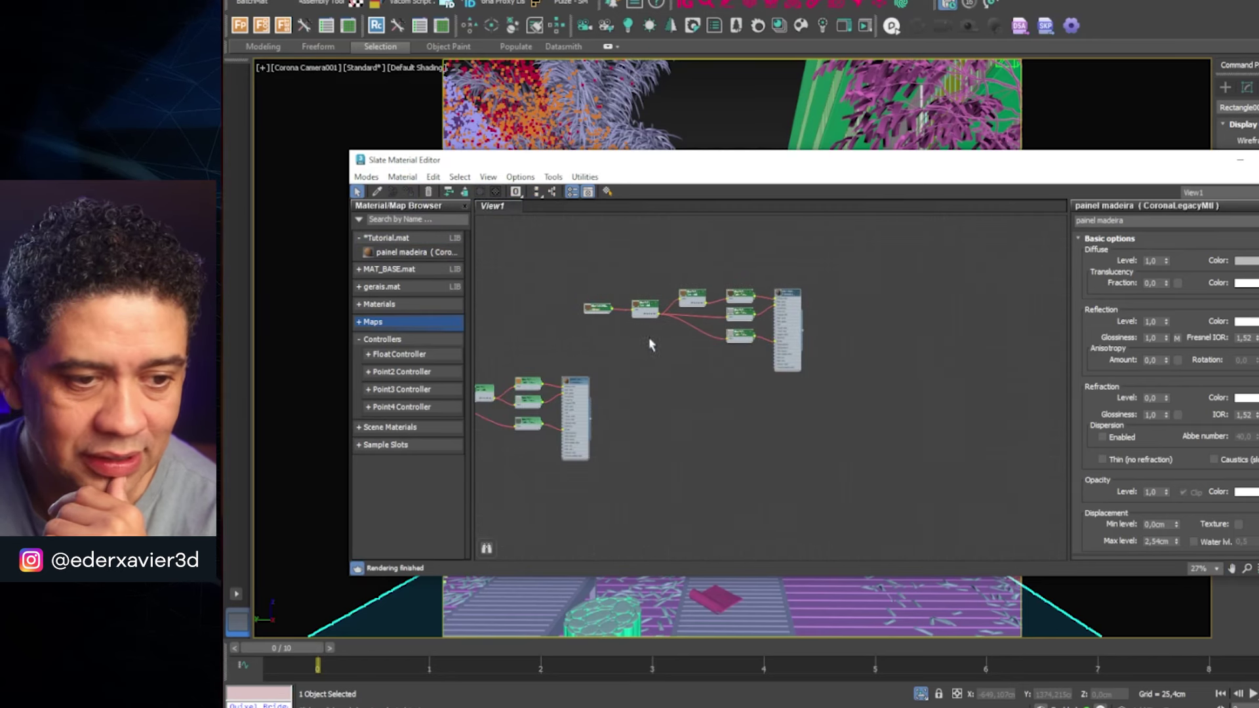
{"action": "scroll", "coordinate": [689, 308], "scroll_direction": "up", "scroll_amount": 2}
{"action": "scroll", "coordinate": [688, 308], "scroll_direction": "up", "scroll_amount": 2}
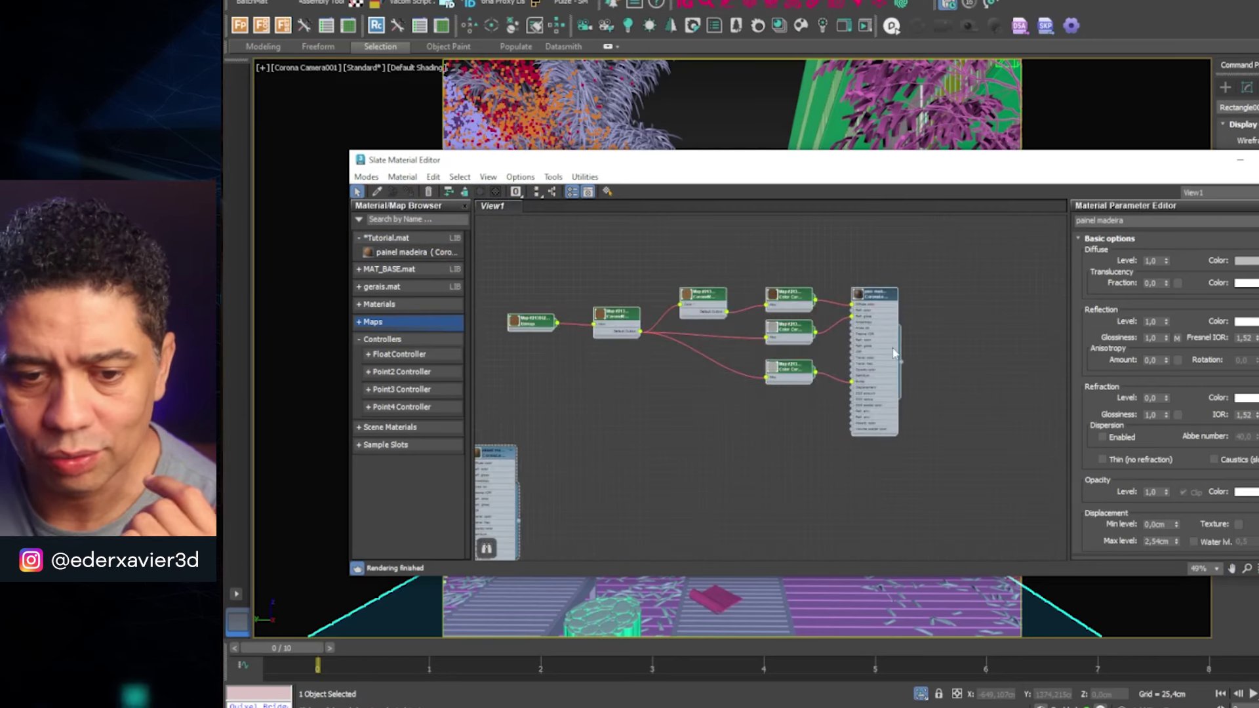
{"action": "double_click", "coordinate": [899, 363]}
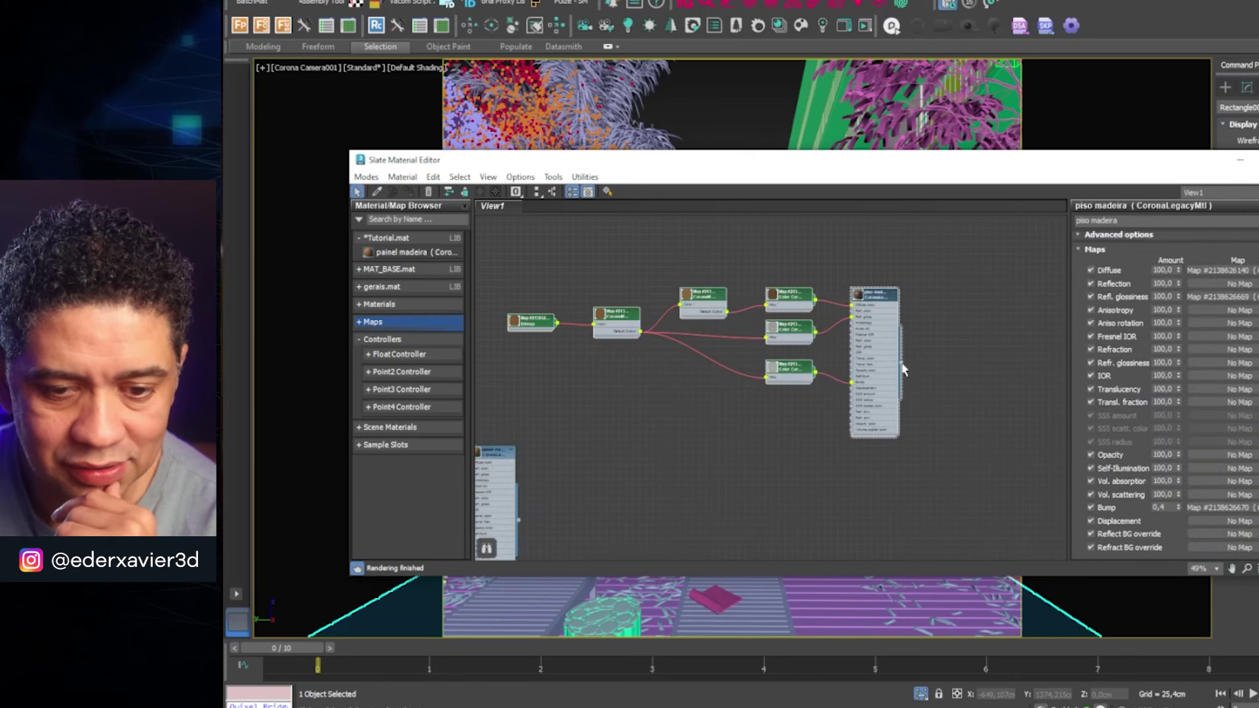
{"action": "left_click_drag", "start_coordinate": [916, 309], "coordinate": [406, 249]}
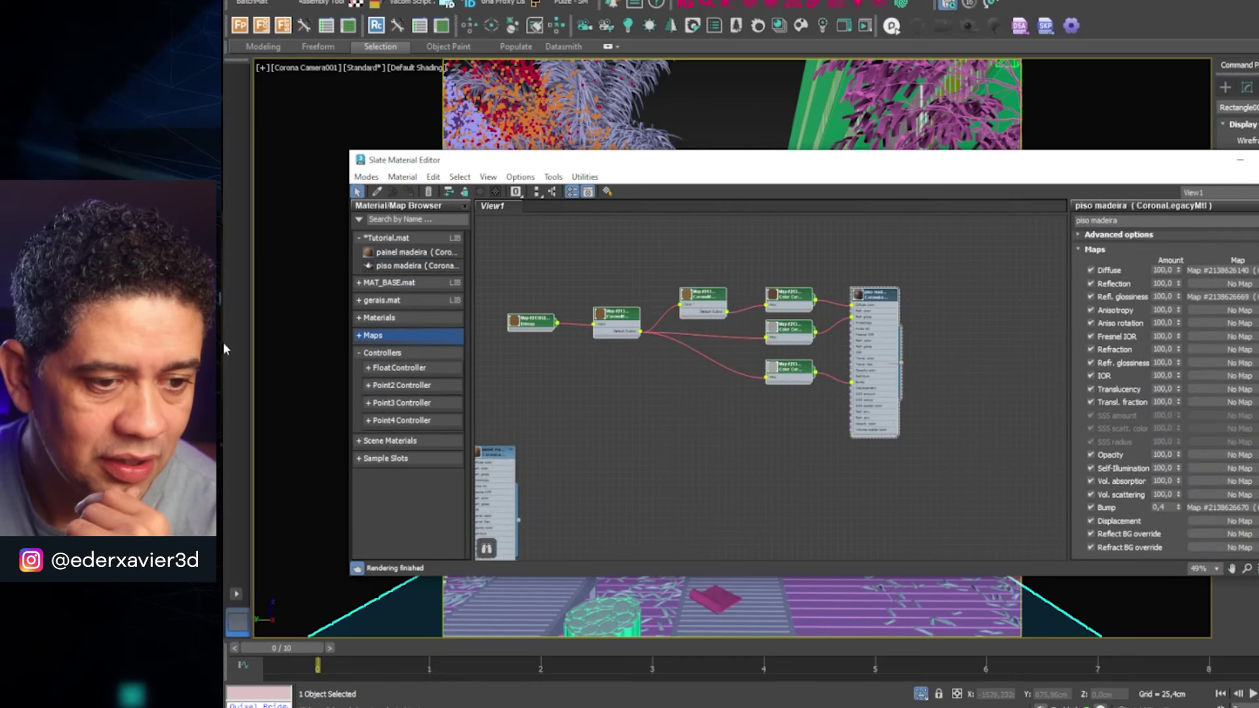
{"action": "left_click_drag", "start_coordinate": [743, 167], "coordinate": [718, 277]}
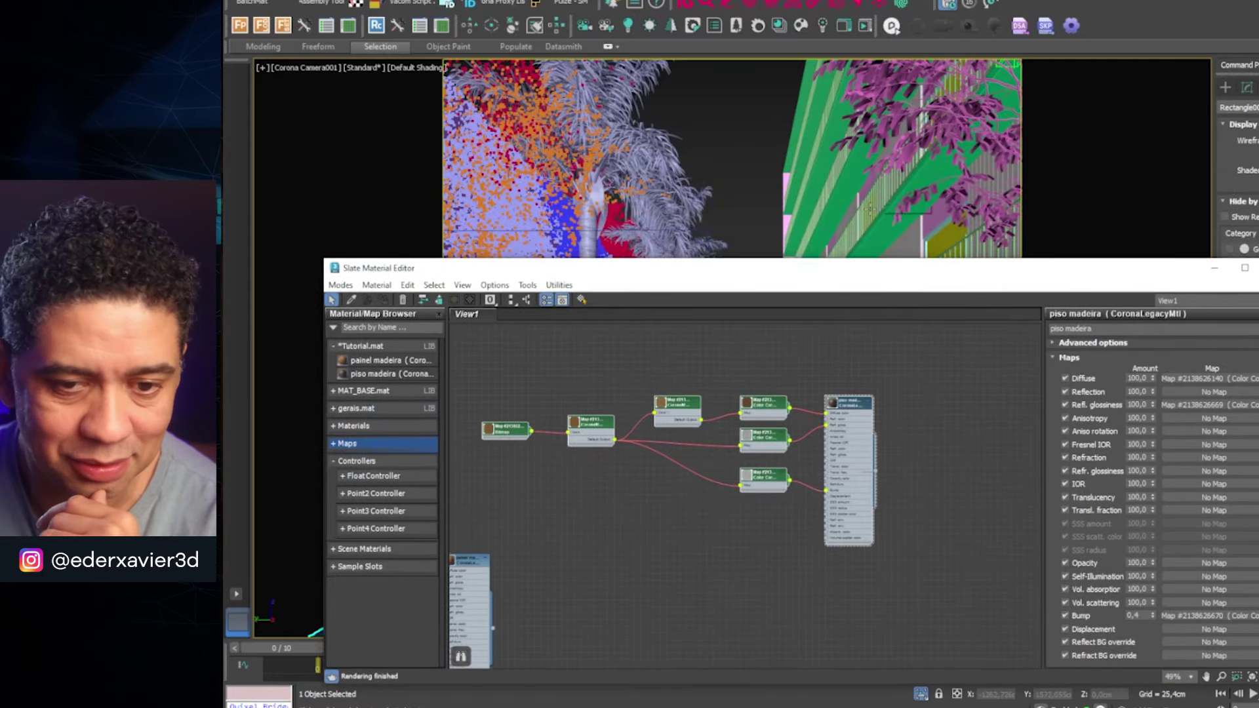
- Load the railing object's materials into the node view with Get from Selected
{"action": "left_click", "coordinate": [870, 208]}
{"action": "middle_click_drag", "start_coordinate": [856, 427], "coordinate": [786, 634]}
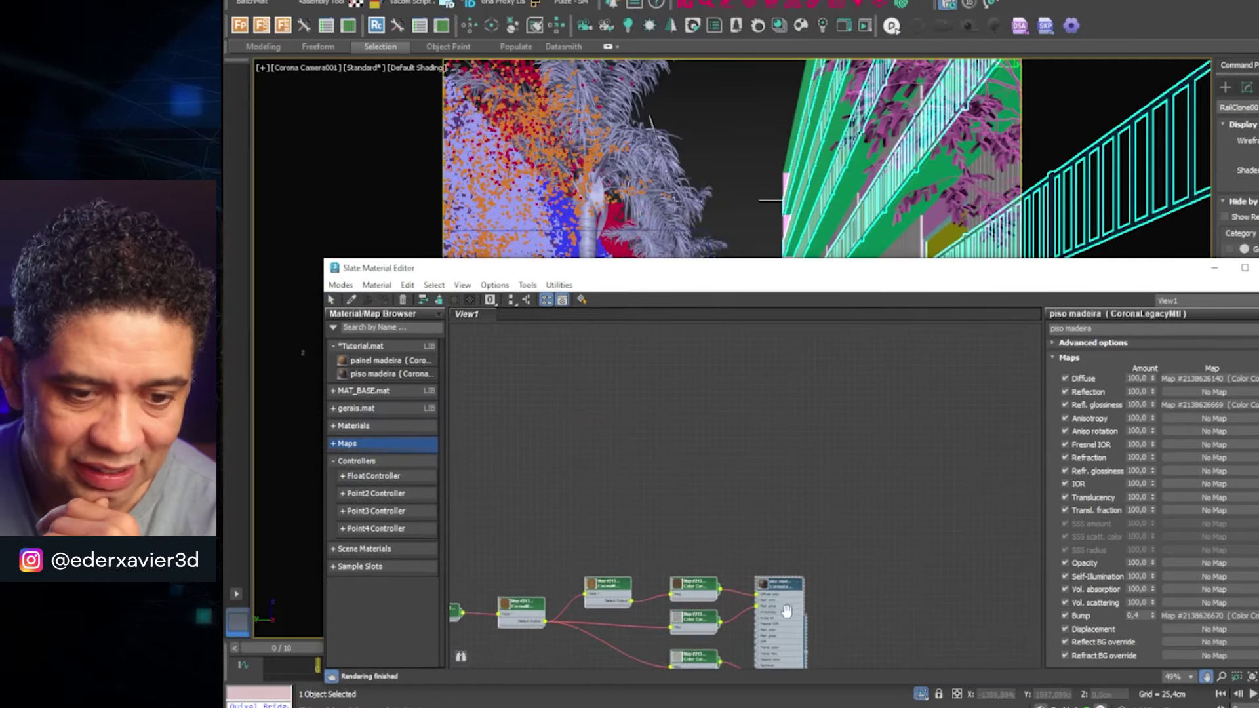
{"action": "left_click", "coordinate": [374, 286]}
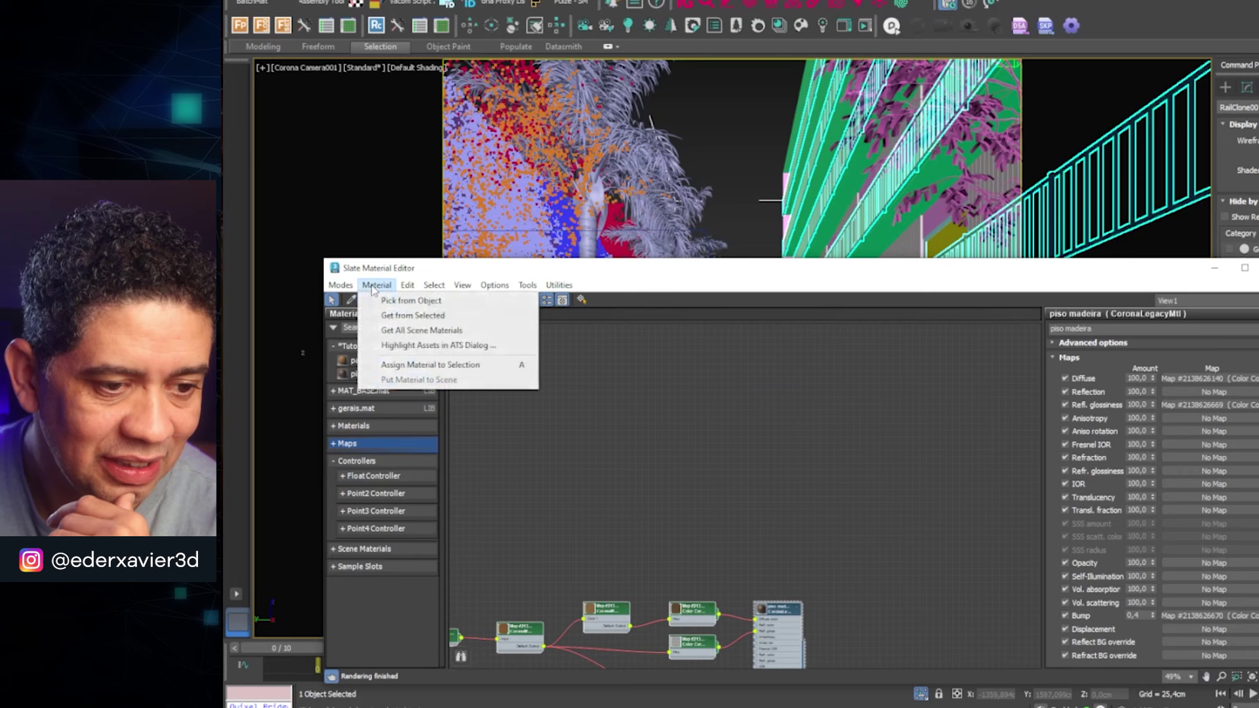
{"action": "left_click", "coordinate": [416, 316]}
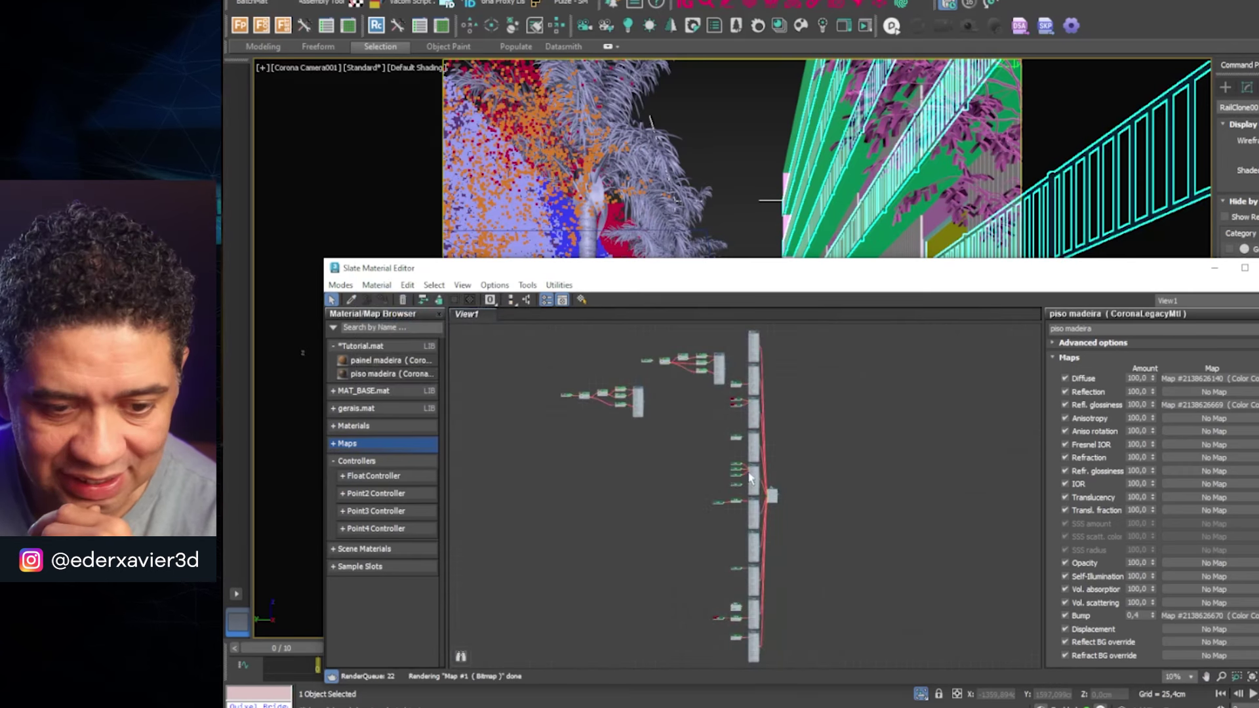
{"action": "scroll", "coordinate": [752, 477], "scroll_direction": "up", "scroll_amount": 3}
{"action": "scroll", "coordinate": [701, 499], "scroll_direction": "up", "scroll_amount": 3}
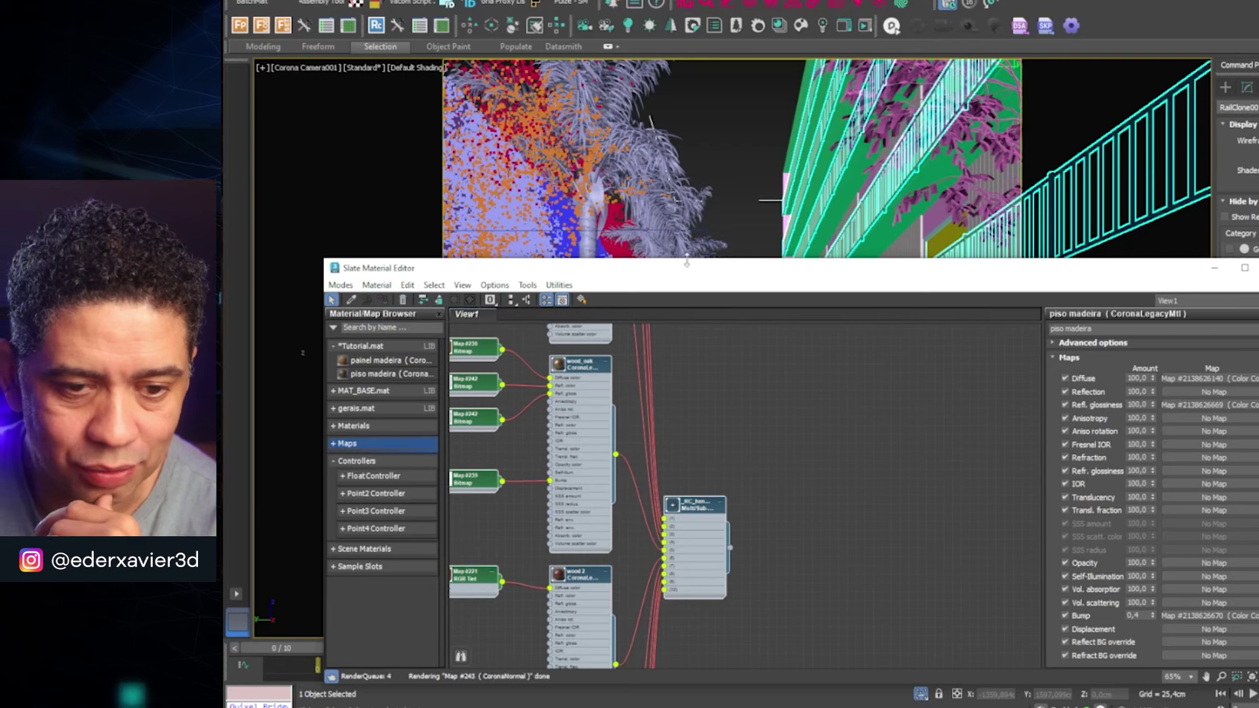
- Move the material editor lower to expose the scene and select the esquadria object
{"action": "left_click_drag", "start_coordinate": [679, 277], "coordinate": [681, 361]}
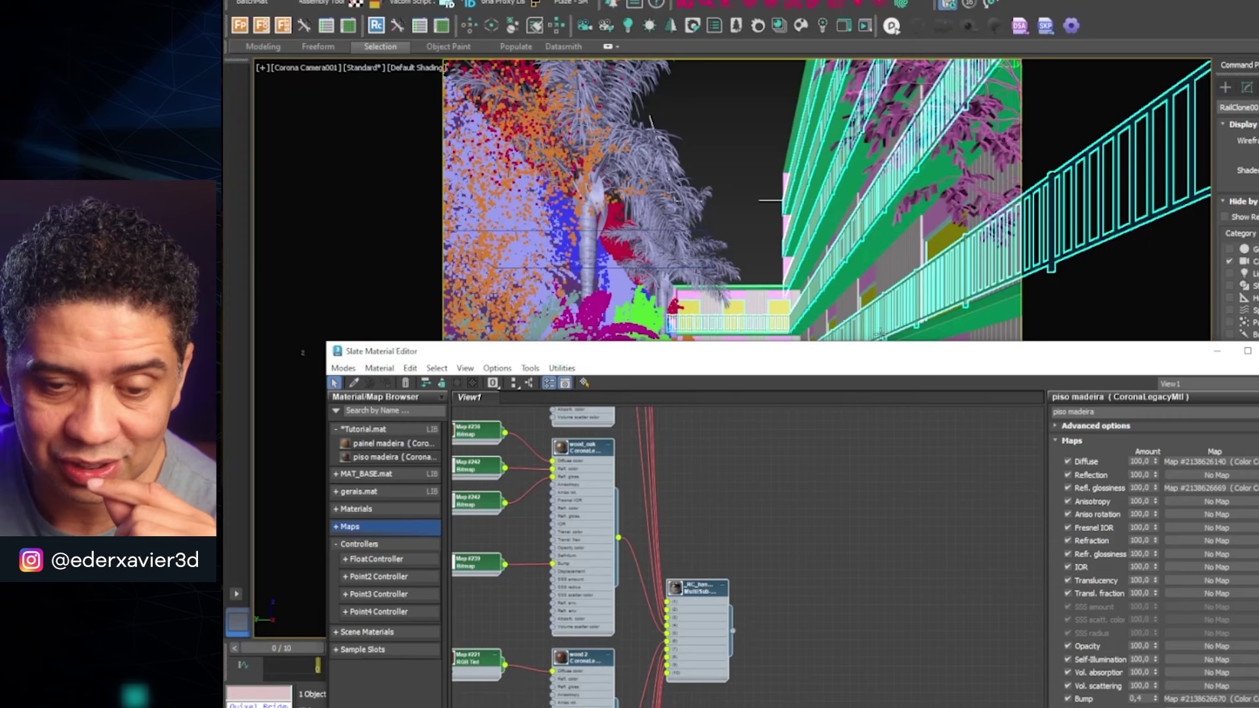
{"action": "left_click_drag", "start_coordinate": [878, 354], "coordinate": [787, 376]}
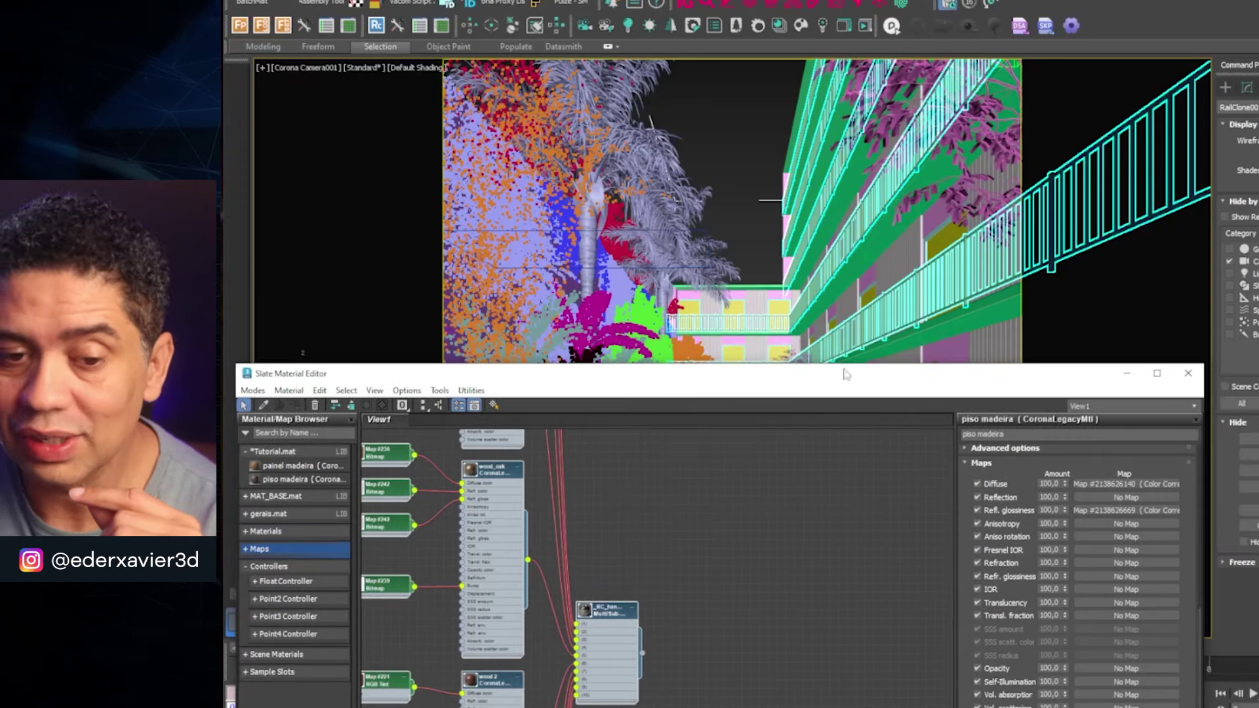
{"action": "left_click_drag", "start_coordinate": [842, 383], "coordinate": [850, 352]}
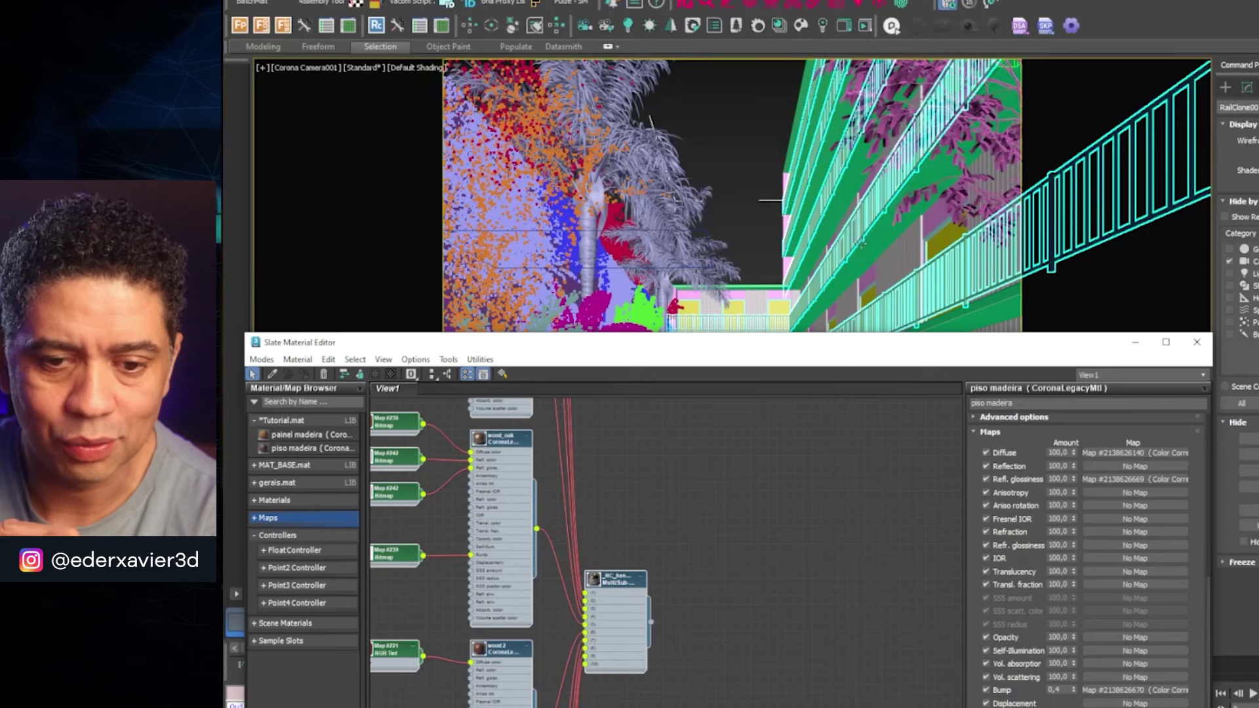
{"action": "left_click_drag", "start_coordinate": [826, 348], "coordinate": [840, 344]}
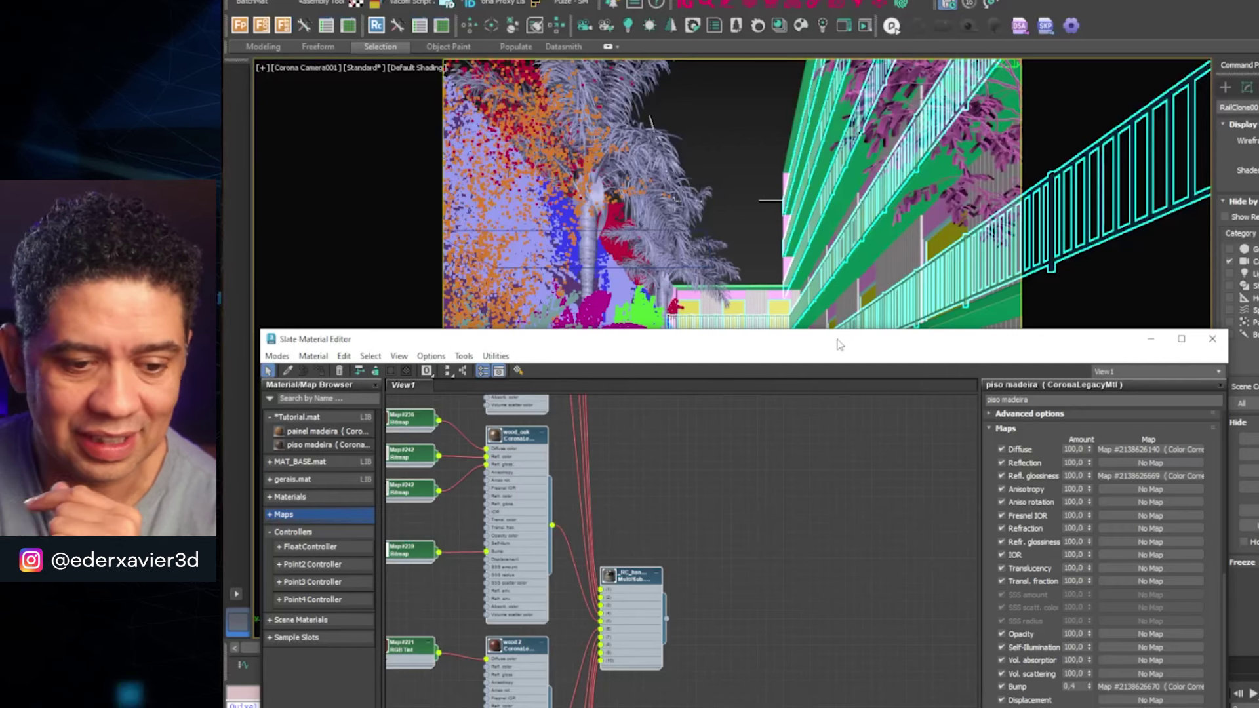
{"action": "left_click_drag", "start_coordinate": [830, 354], "coordinate": [891, 250]}
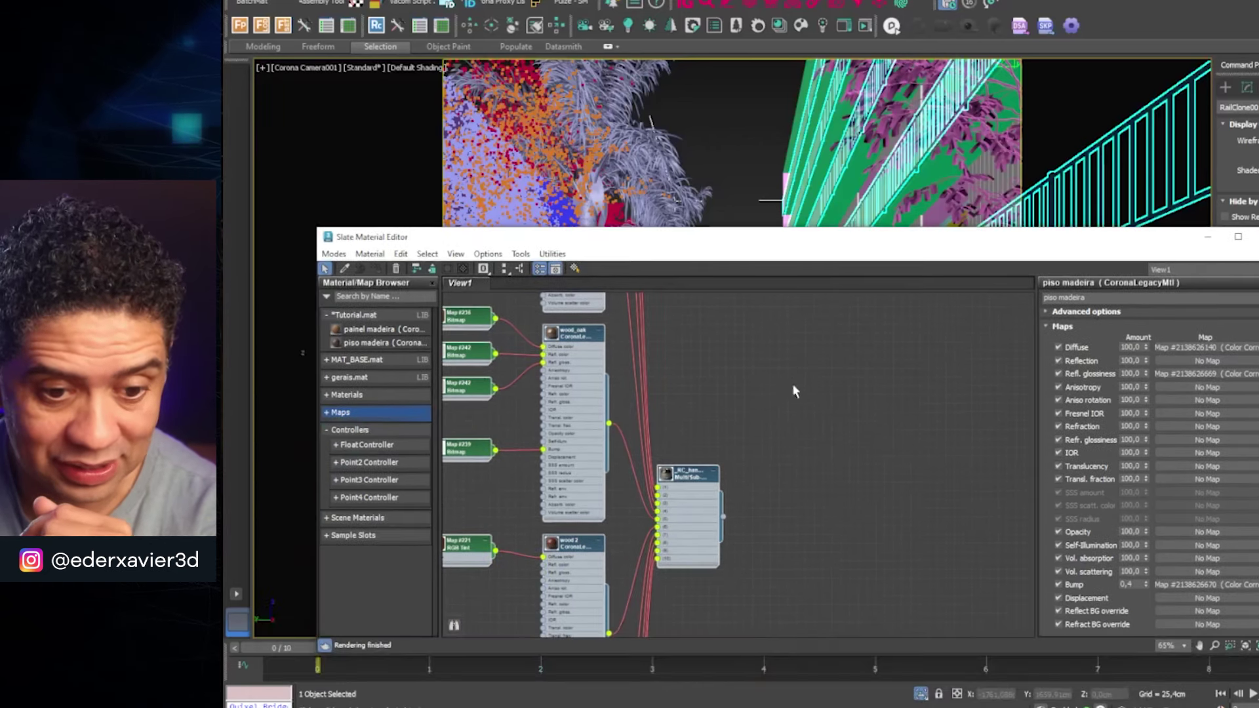
{"action": "scroll", "coordinate": [792, 384], "scroll_direction": "down", "scroll_amount": 2}
{"action": "left_click_drag", "start_coordinate": [826, 246], "coordinate": [725, 442]}
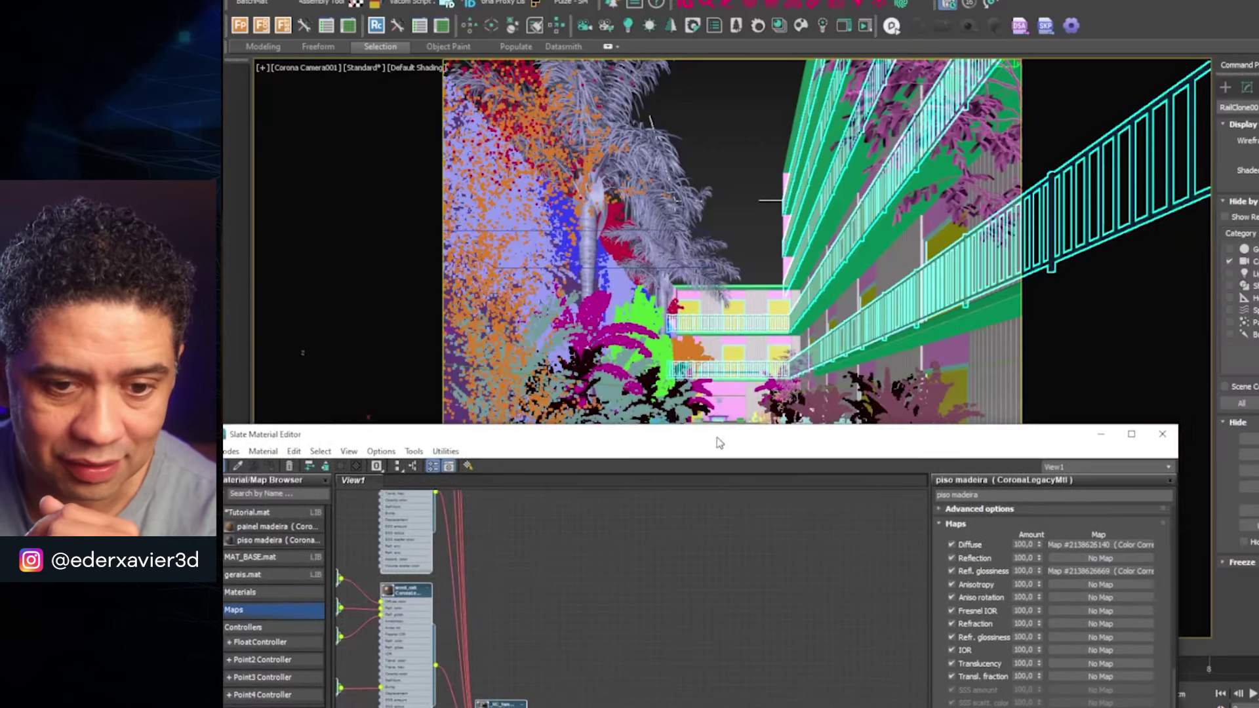
{"action": "left_click", "coordinate": [727, 360]}
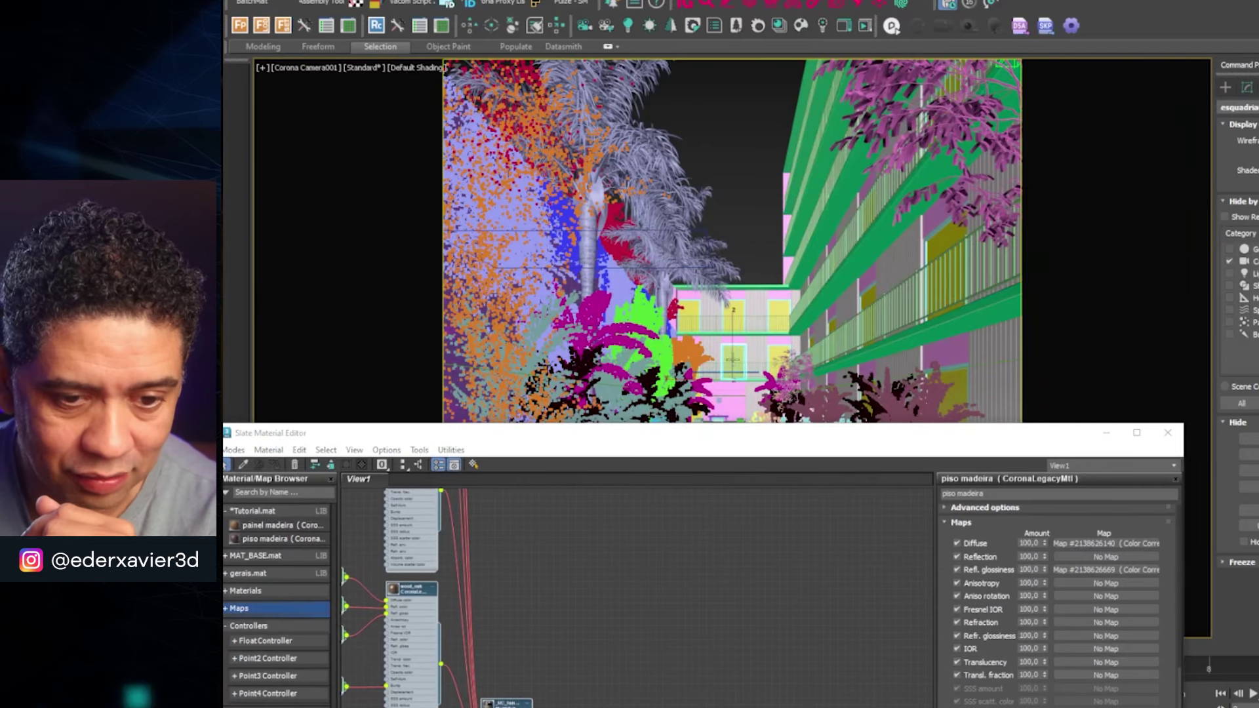
- Load the selected esquadria object's materials into the node view with Get from Selected
{"action": "left_click_drag", "start_coordinate": [715, 437], "coordinate": [770, 234]}
{"action": "middle_click_drag", "start_coordinate": [760, 407], "coordinate": [663, 407]}
{"action": "left_click", "coordinate": [333, 248]}
{"action": "left_click", "coordinate": [354, 279]}
{"action": "scroll", "coordinate": [643, 358], "scroll_direction": "up", "scroll_amount": 1}
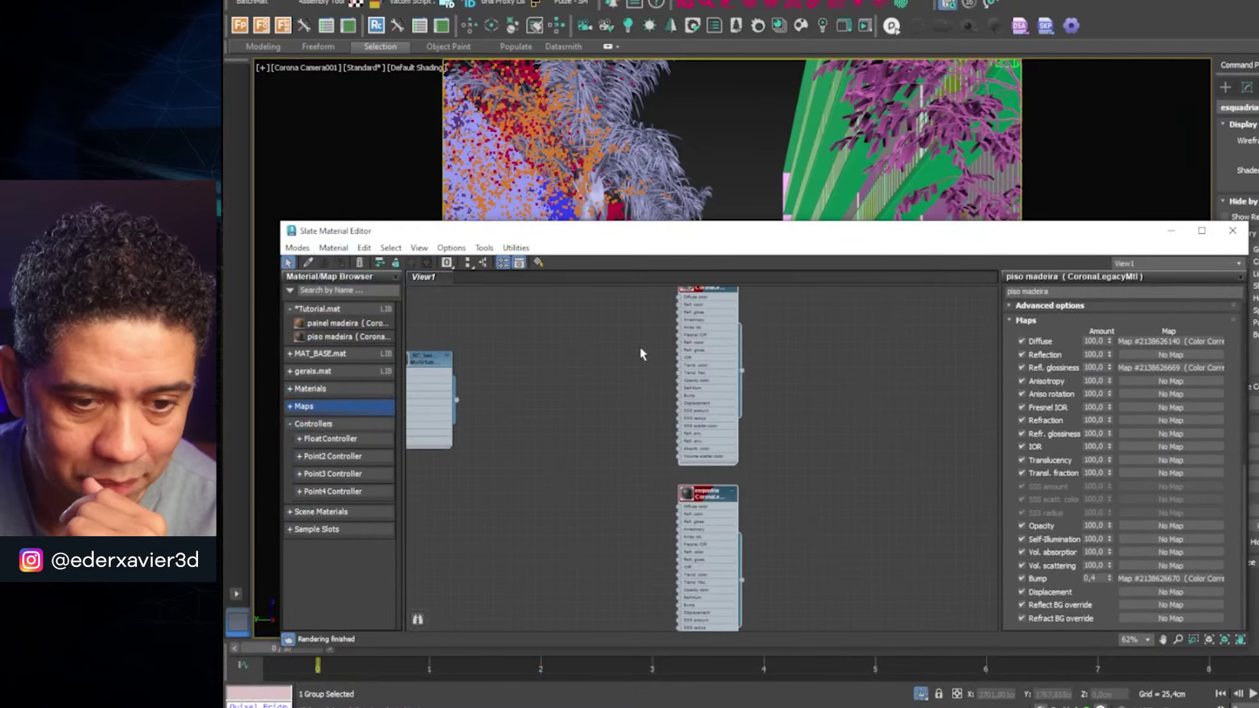
- Add the esquadria Corona material to the Tutorial.mat library
{"action": "left_click_drag", "start_coordinate": [671, 229], "coordinate": [790, 172]}
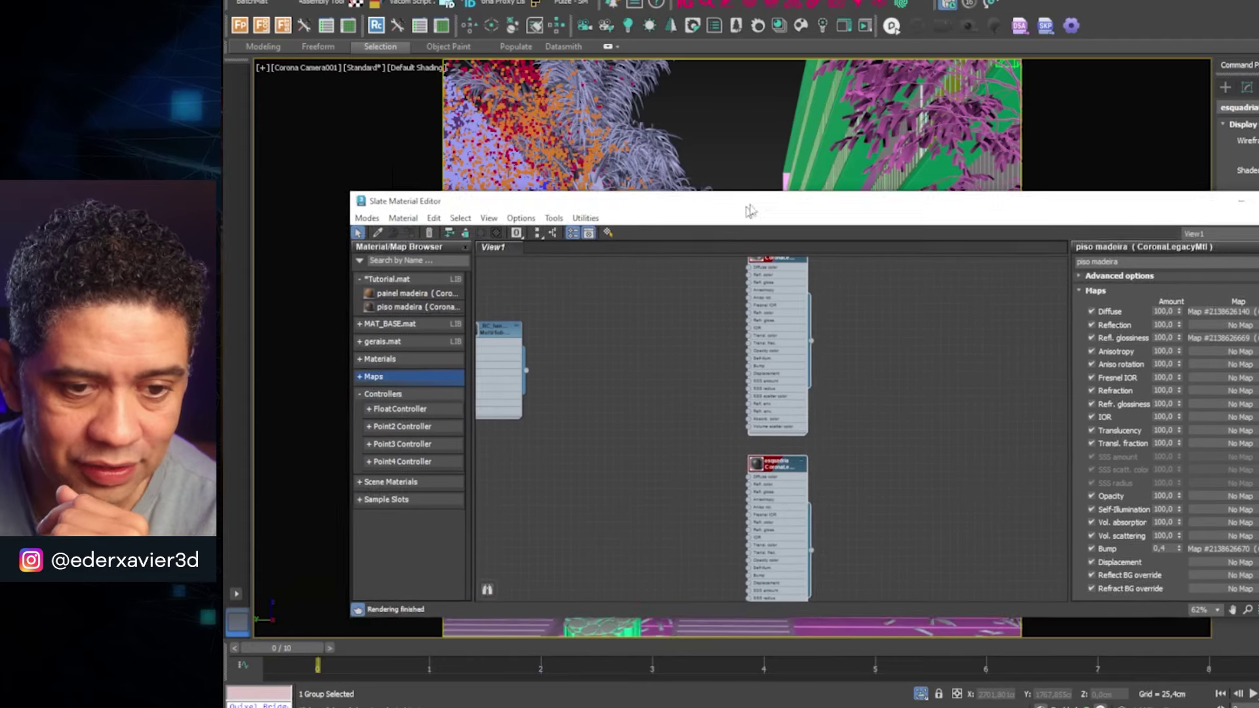
{"action": "double_click", "coordinate": [830, 482]}
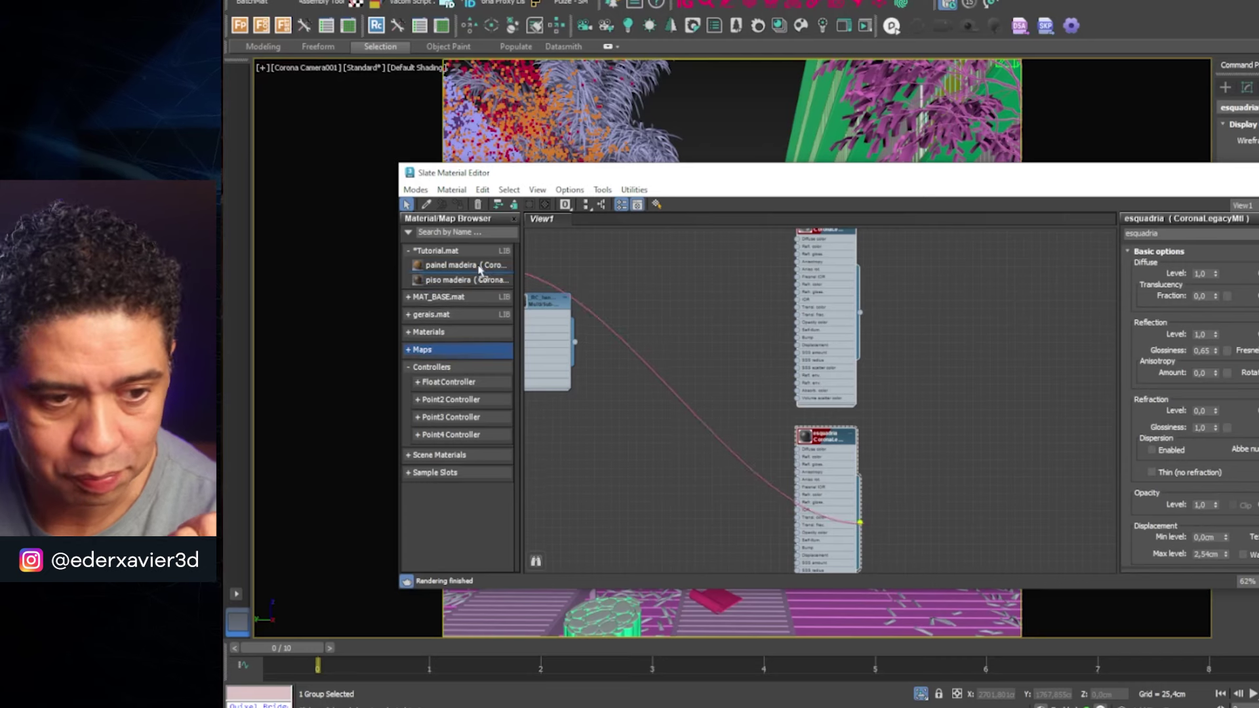
{"action": "left_click_drag", "start_coordinate": [916, 513], "coordinate": [475, 272]}
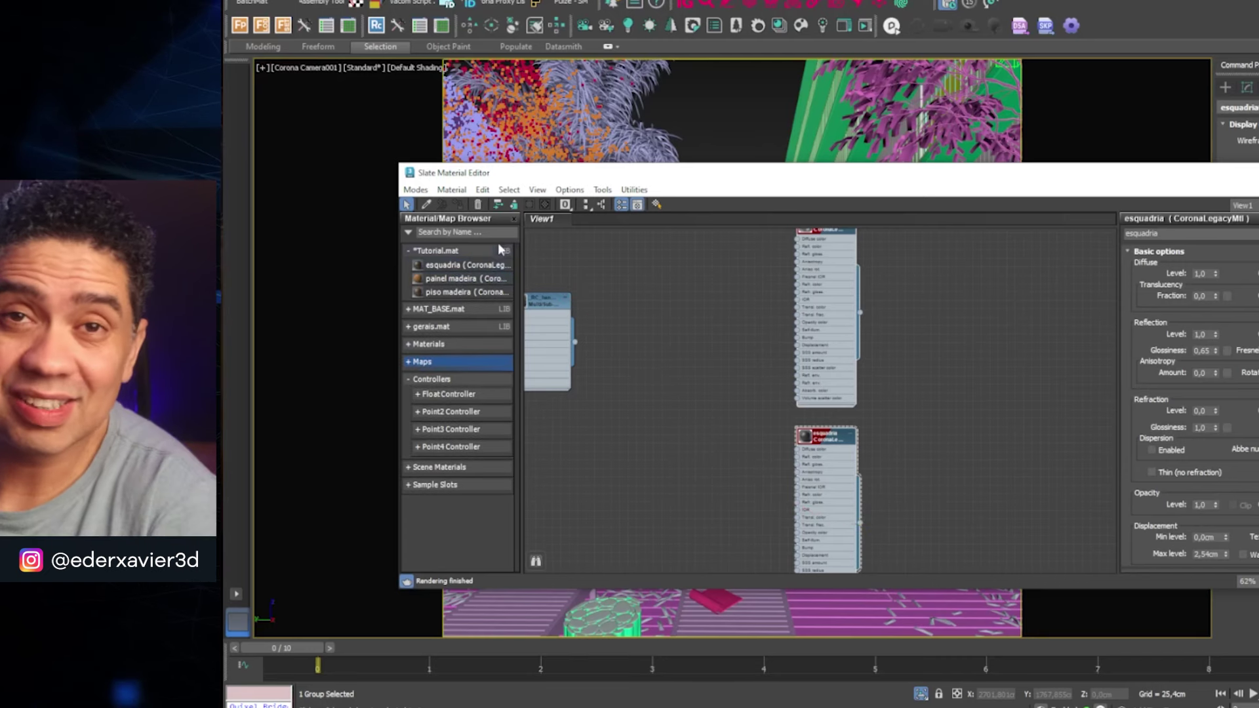
{"action": "mouse_move", "coordinate": [631, 323]}
{"action": "middle_mouse_down"}
{"action": "mouse_move", "coordinate": [588, 422]}
{"action": "mouse_move", "coordinate": [598, 400]}
{"action": "middle_mouse_up"}
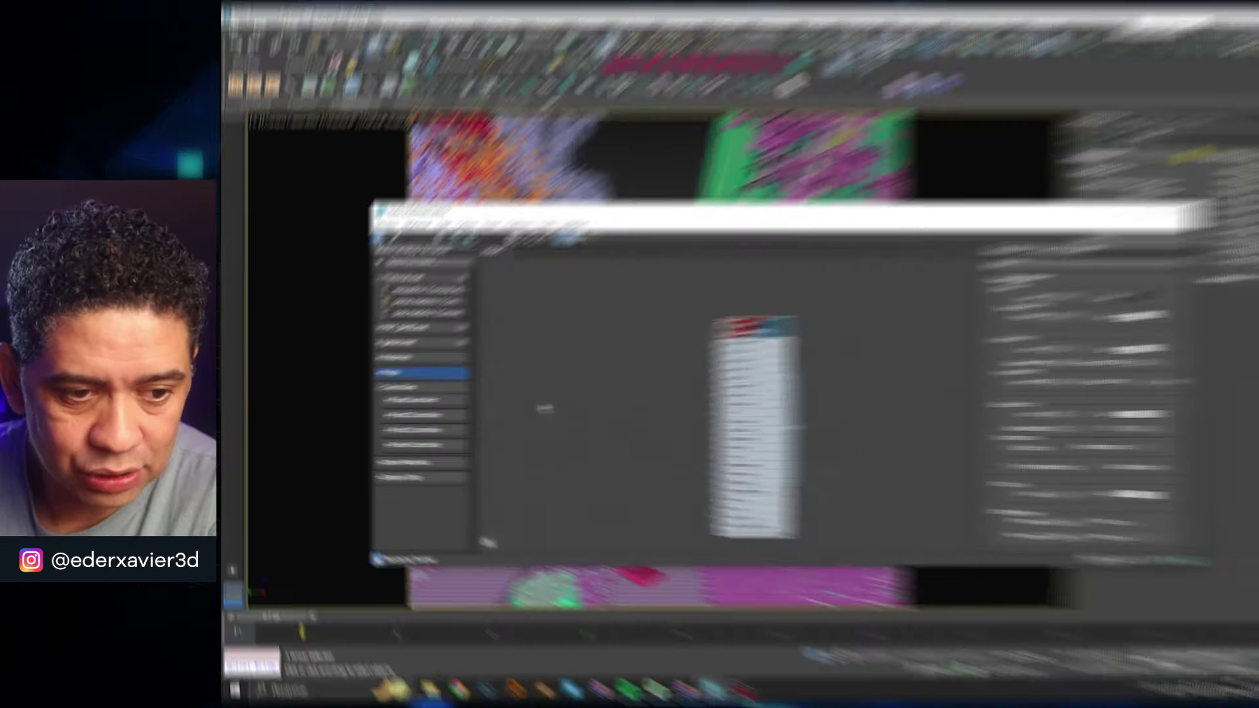
- Drag the vidro material onto Tutorial.mat's esquadria entry, replacing it
{"action": "scroll", "coordinate": [525, 412], "scroll_direction": "up", "scroll_amount": 3}
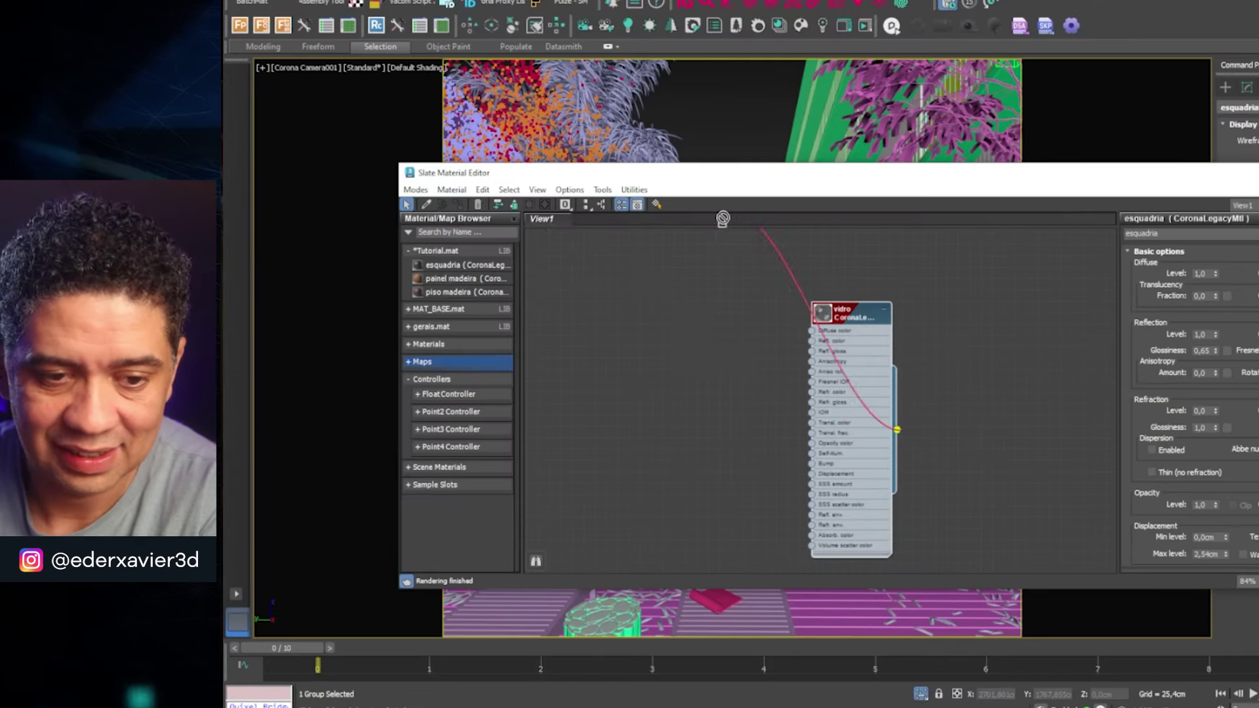
{"action": "left_click_drag", "start_coordinate": [799, 423], "coordinate": [423, 303]}
{"action": "left_click_drag", "start_coordinate": [477, 269], "coordinate": [453, 269]}
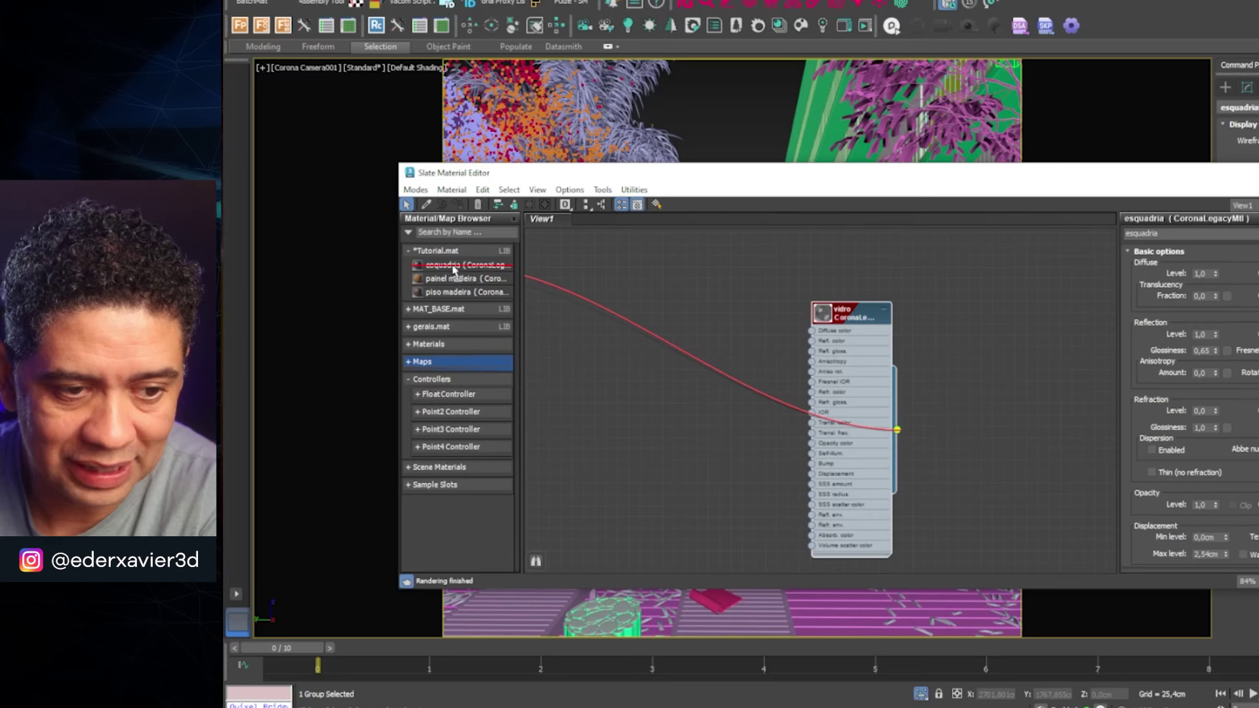
{"action": "left_click_drag", "start_coordinate": [453, 269], "coordinate": [449, 269]}
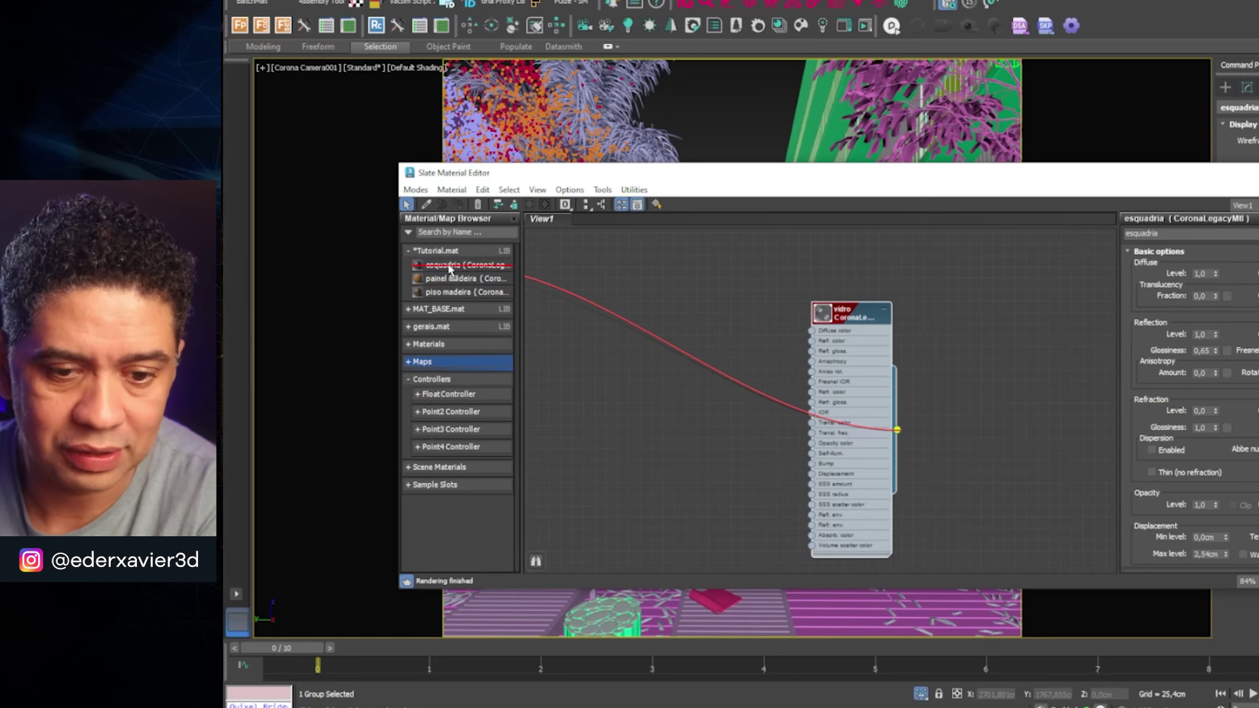
{"action": "left_click_drag", "start_coordinate": [450, 269], "coordinate": [450, 269]}
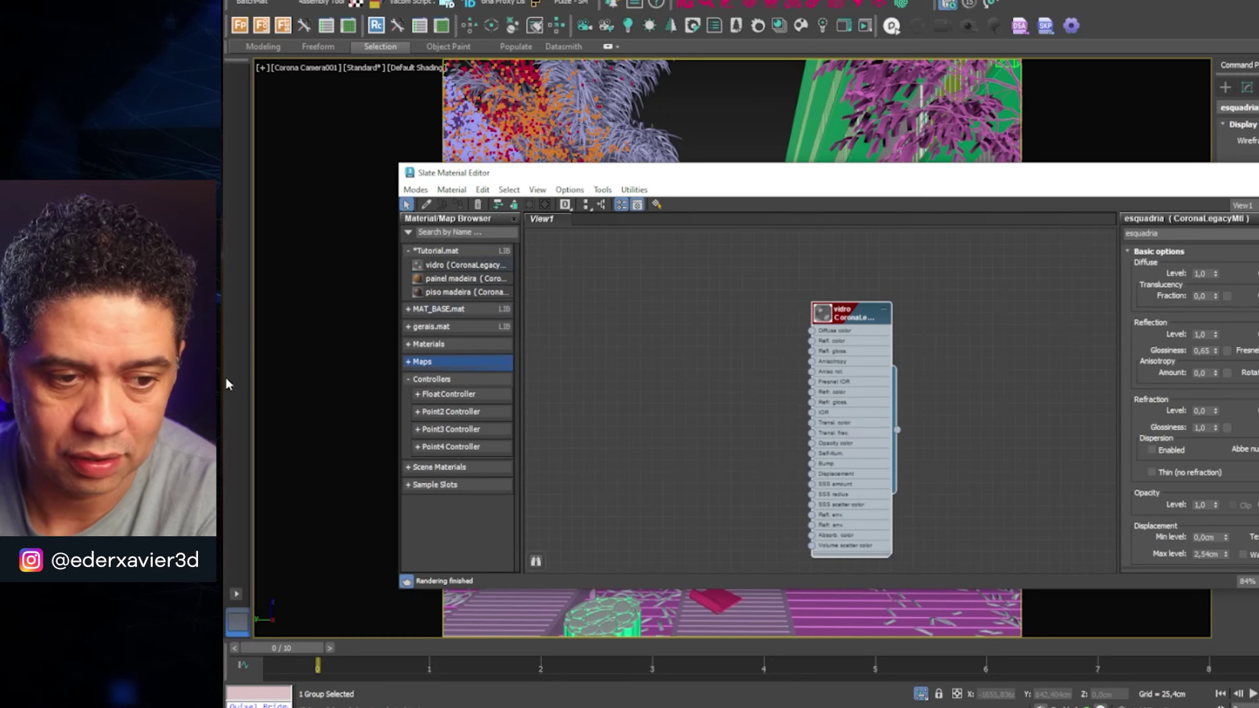
- Add the esquadria material to Tutorial.mat alongside vidro, painel madeira and piso madeira
{"action": "middle_click_drag", "start_coordinate": [827, 462], "coordinate": [837, 373]}
{"action": "scroll", "coordinate": [819, 454], "scroll_direction": "down", "scroll_amount": 1}
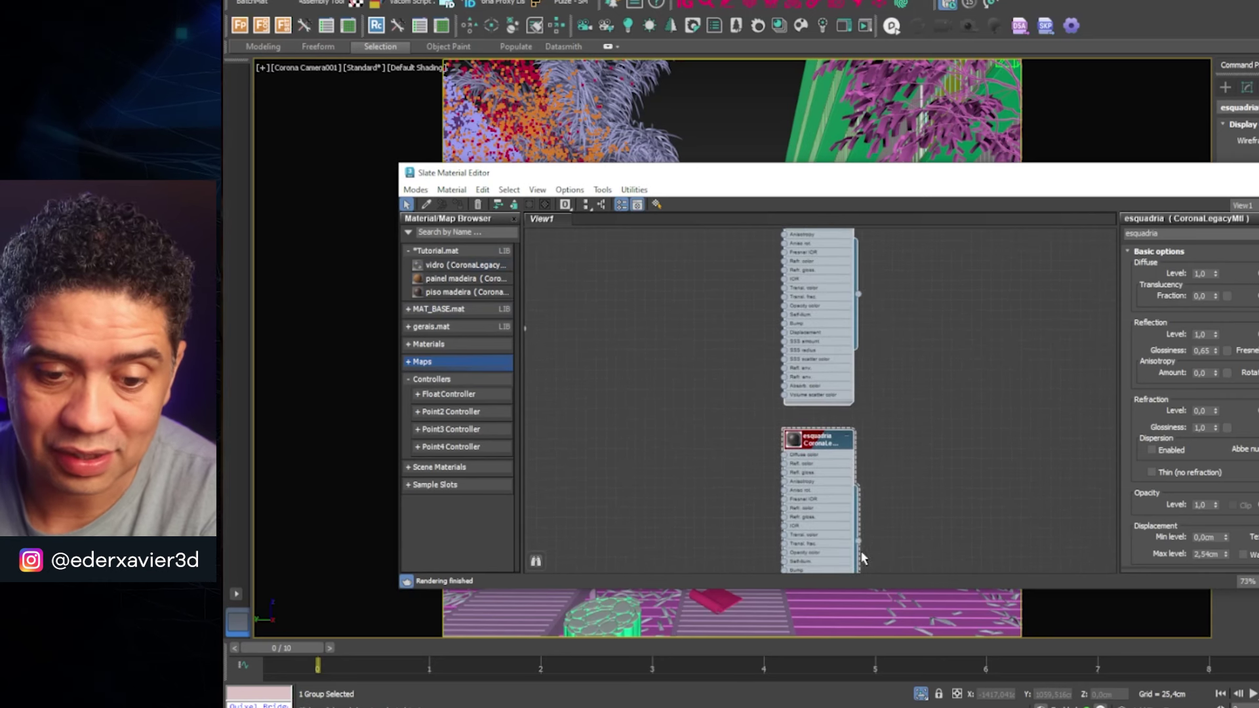
{"action": "left_click_drag", "start_coordinate": [916, 491], "coordinate": [488, 268]}
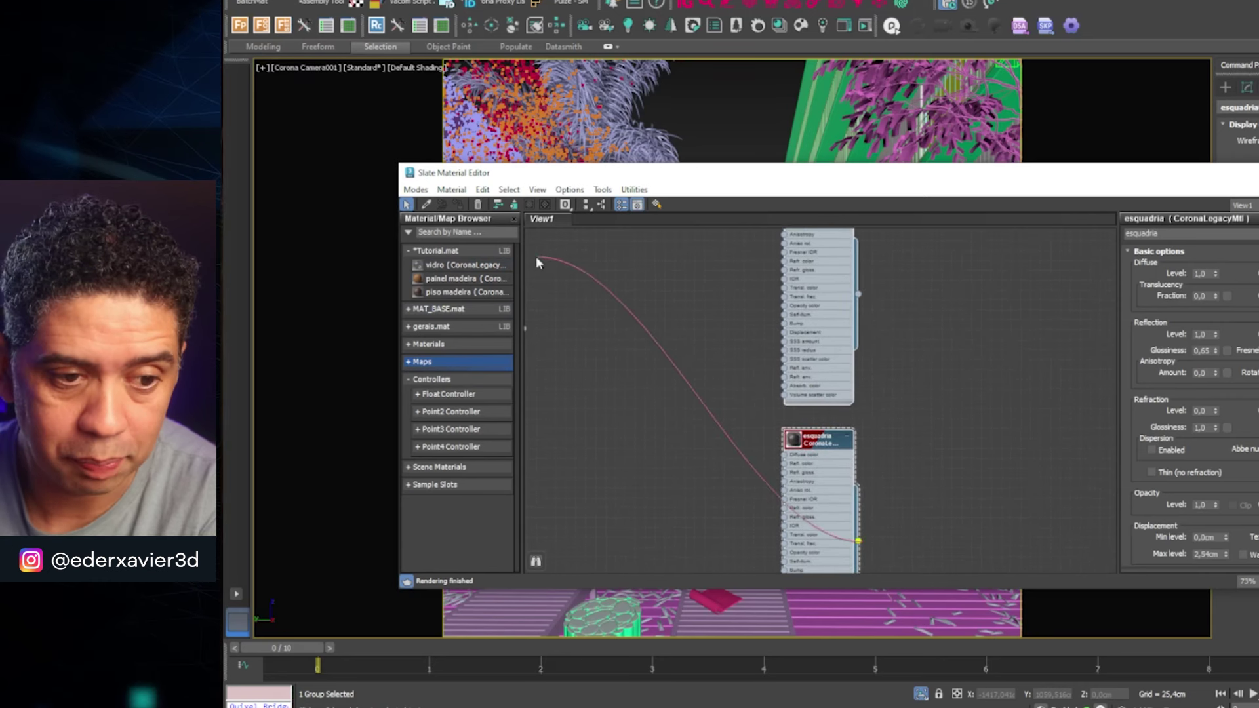
{"action": "left_click_drag", "start_coordinate": [488, 268], "coordinate": [487, 265]}
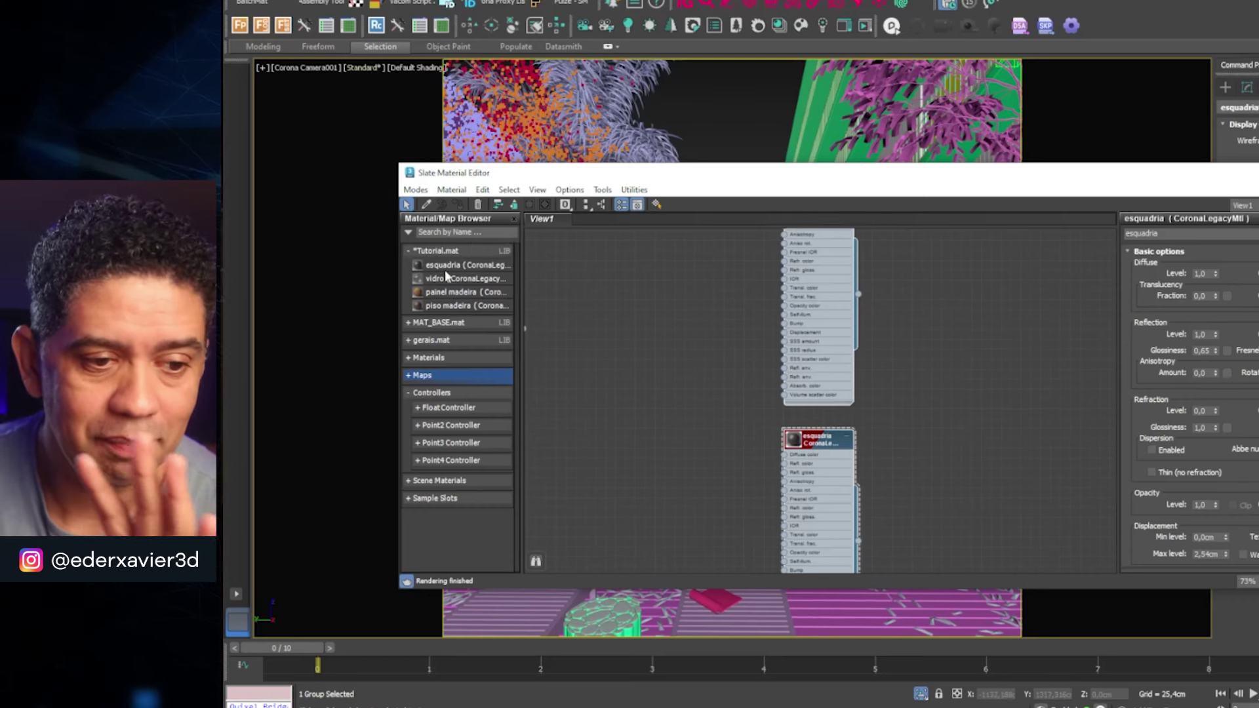
{"action": "right_click", "coordinate": [459, 255]}
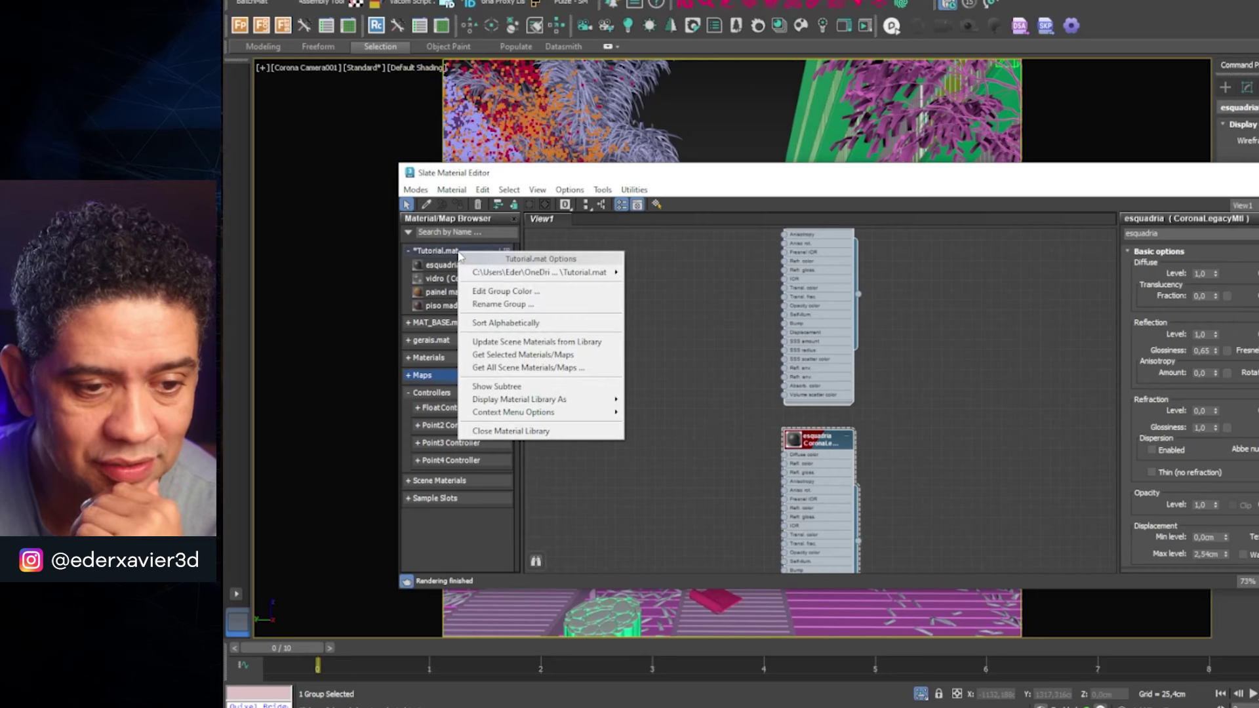
{"action": "mouse_move", "coordinate": [541, 273]}
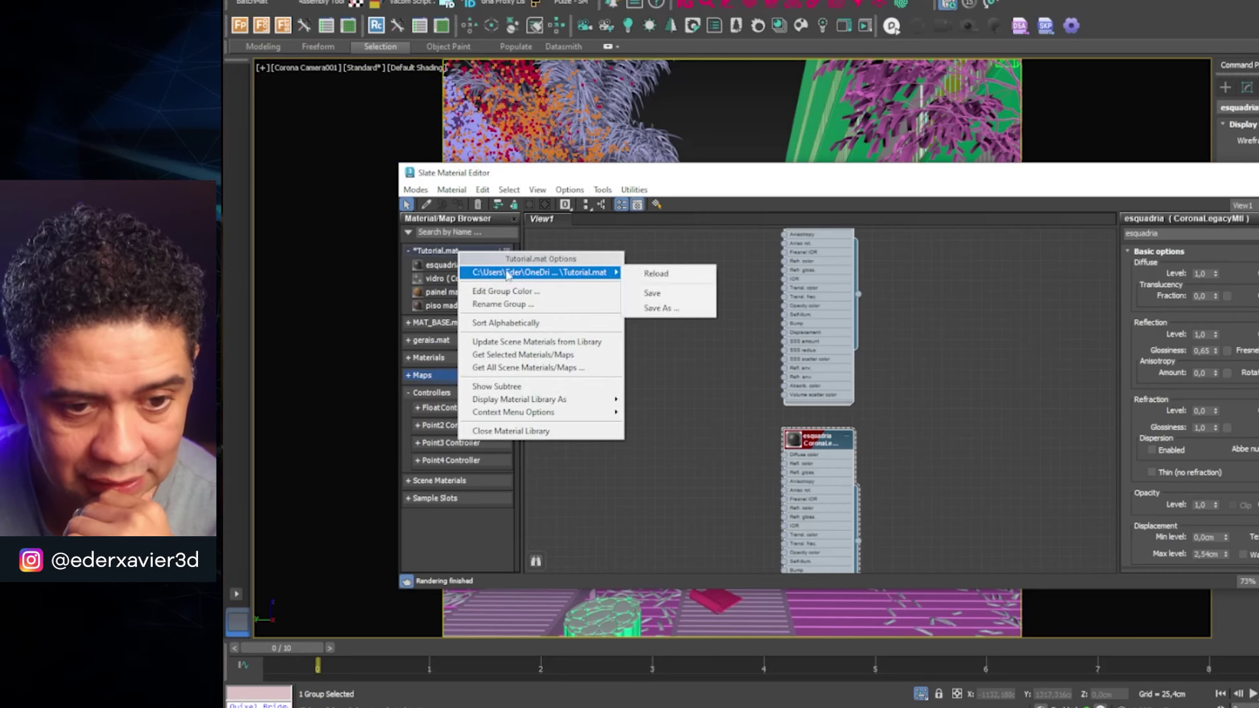
- Save the four-material Tutorial.mat library to disk
{"action": "left_click", "coordinate": [652, 293]}
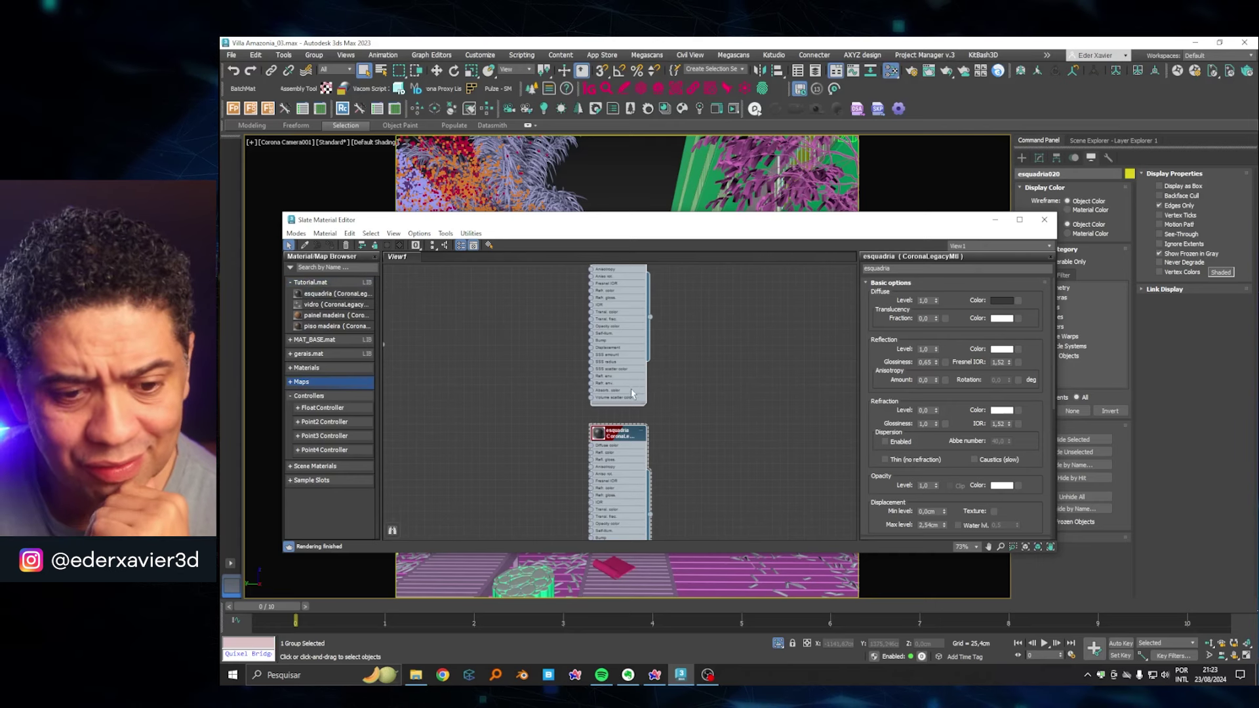
- Zoom out the node view and return to Select mode
{"action": "scroll", "coordinate": [579, 417], "scroll_direction": "down", "scroll_amount": 3}
{"action": "scroll", "coordinate": [578, 417], "scroll_direction": "down", "scroll_amount": 2}
{"action": "key", "text": "Escape"}
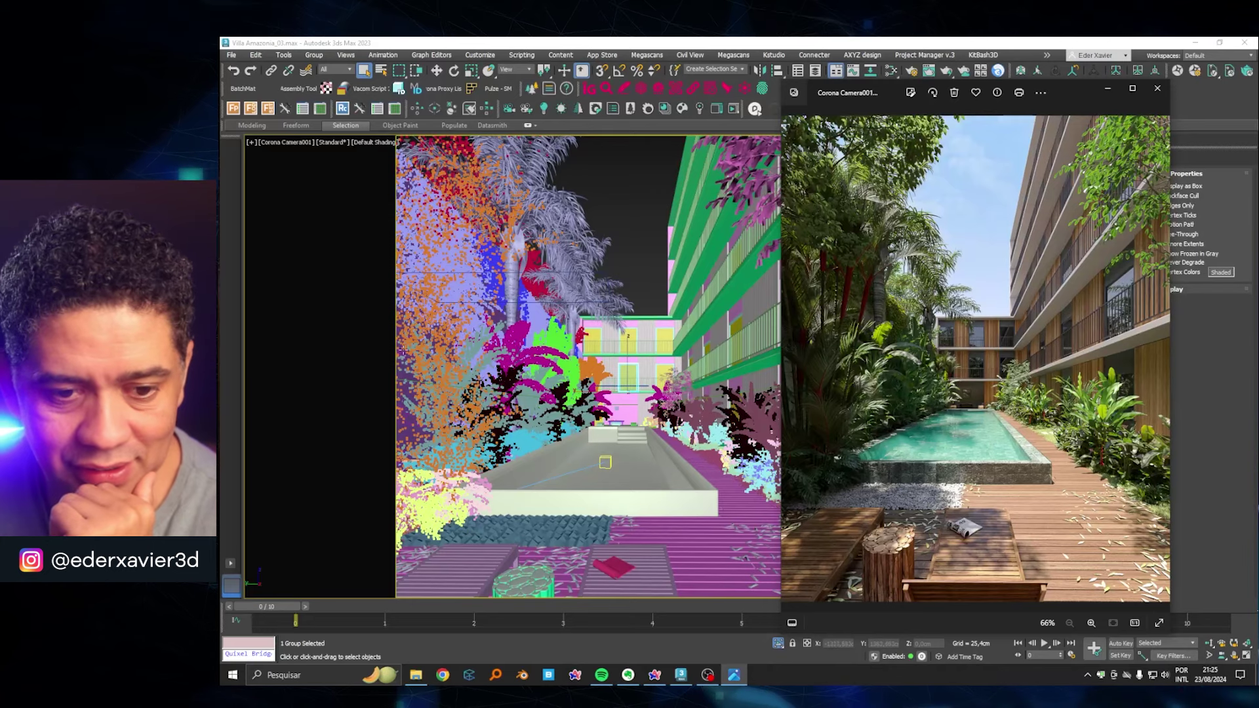
- Maximize the Photos viewer, browse the Corona pool renders back and forth, then put it away
{"action": "double_click", "coordinate": [1080, 95]}
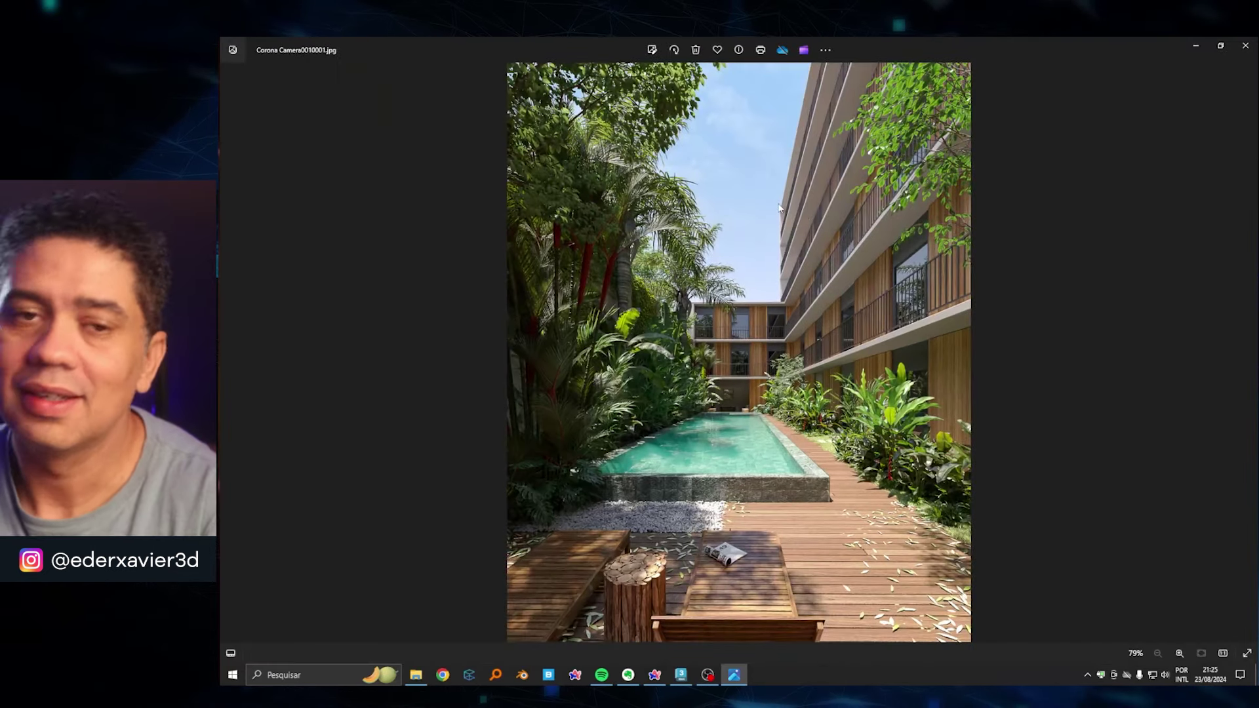
{"action": "key", "text": "Right"}
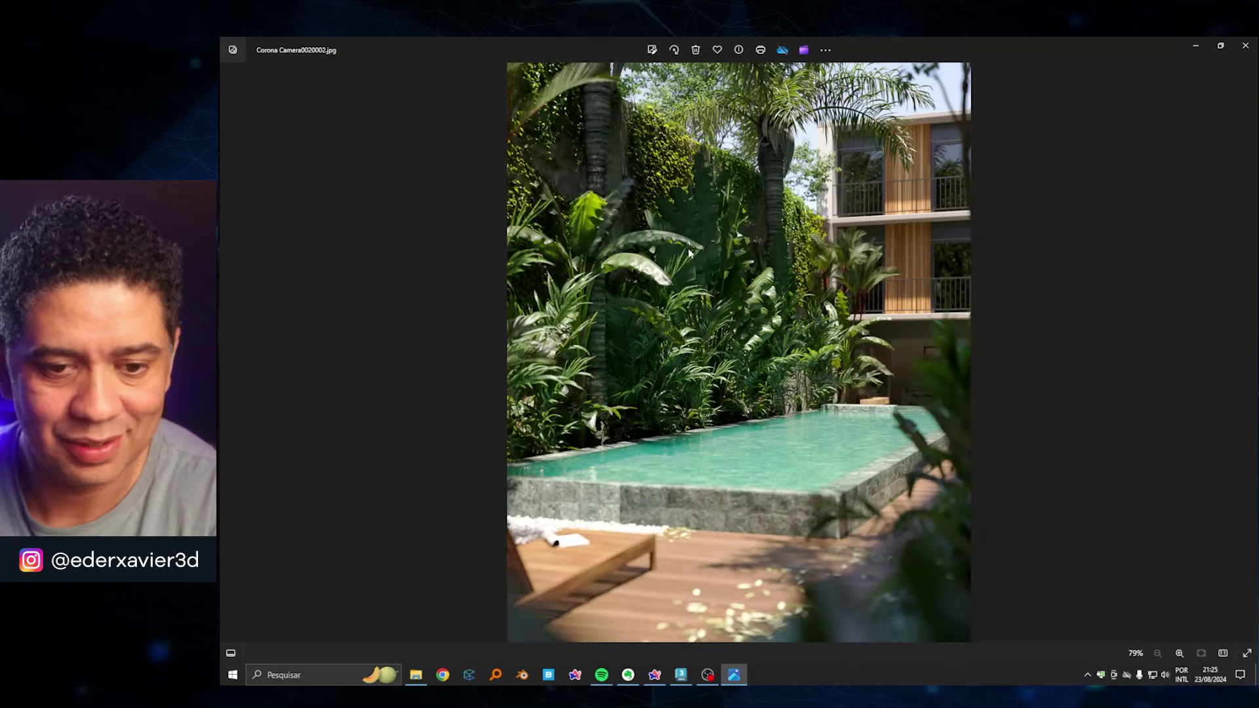
{"action": "key", "text": "Right"}
{"action": "key", "text": "Right"}
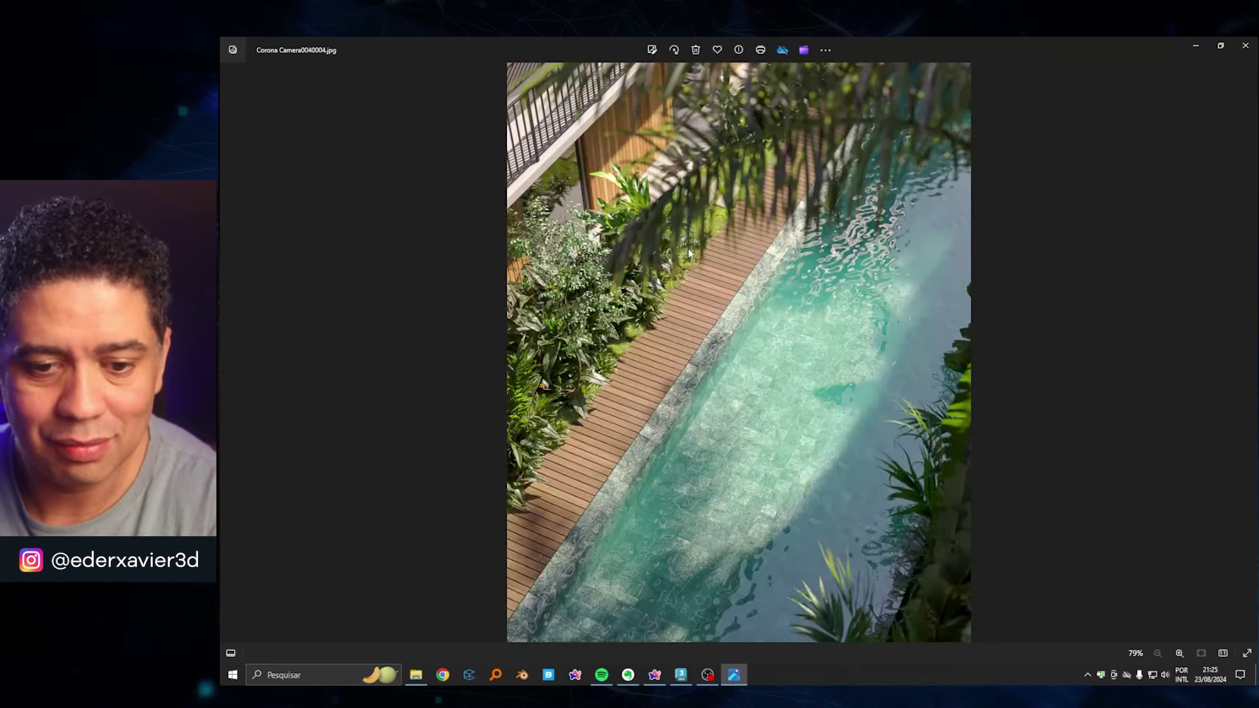
{"action": "key", "text": "Right"}
{"action": "key", "text": "Right"}
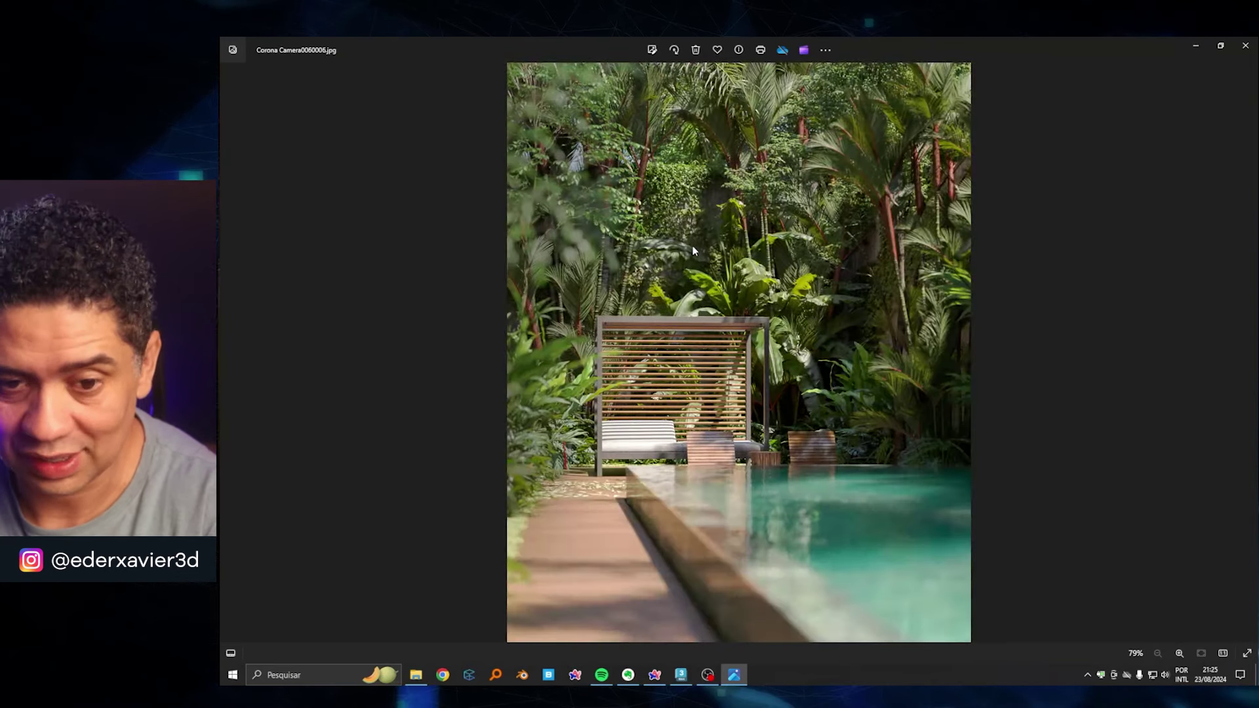
{"action": "key", "text": "Left"}
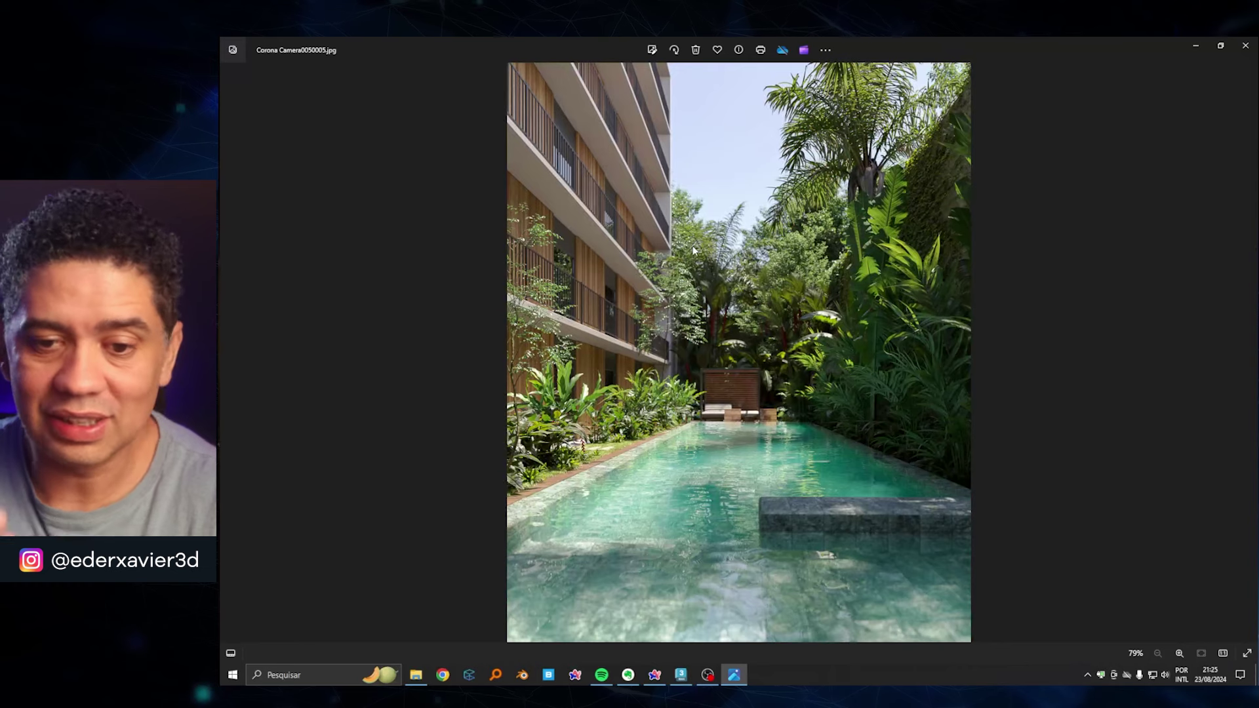
{"action": "key", "text": "Left"}
{"action": "key", "text": "Left"}
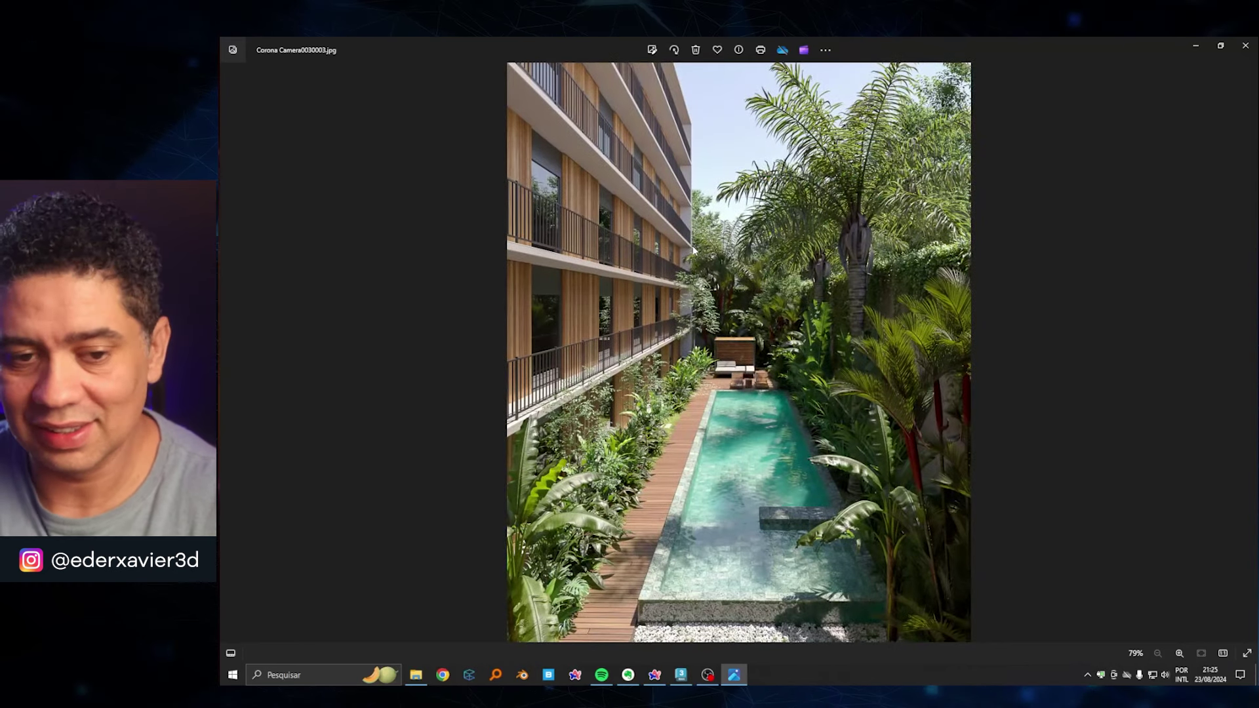
{"action": "key", "text": "Left"}
{"action": "key", "text": "Left"}
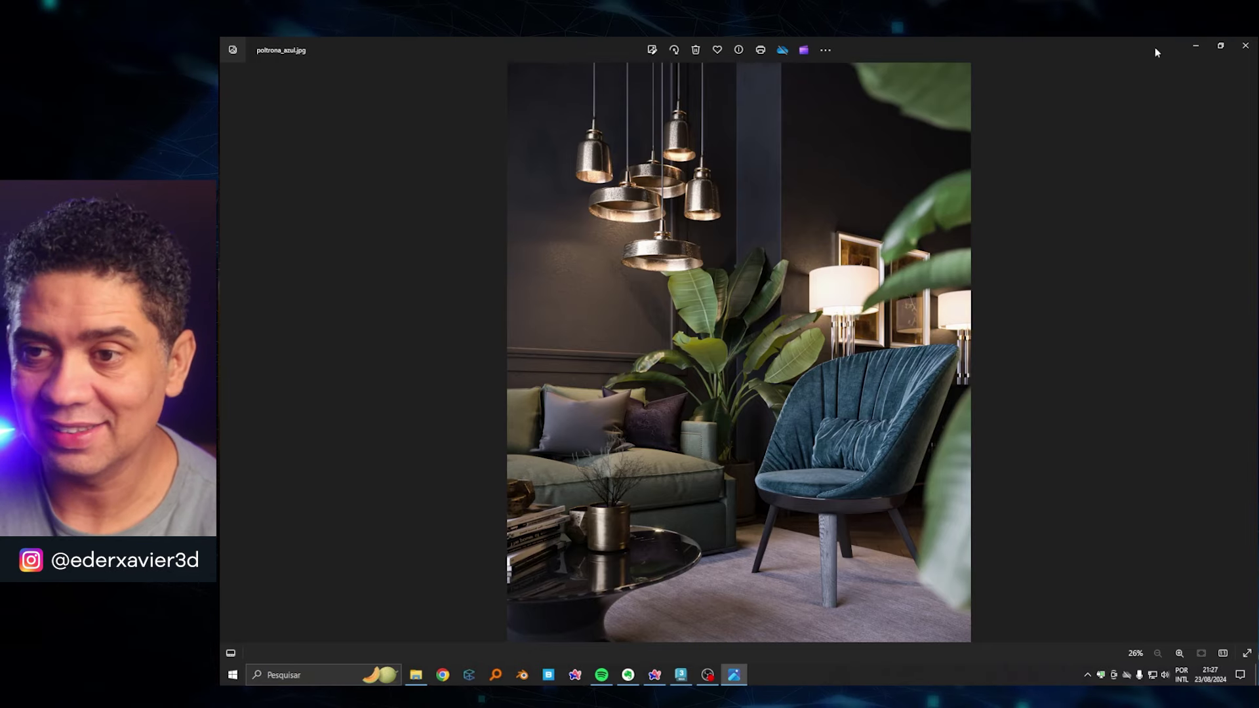
{"action": "left_click", "coordinate": [1194, 44]}
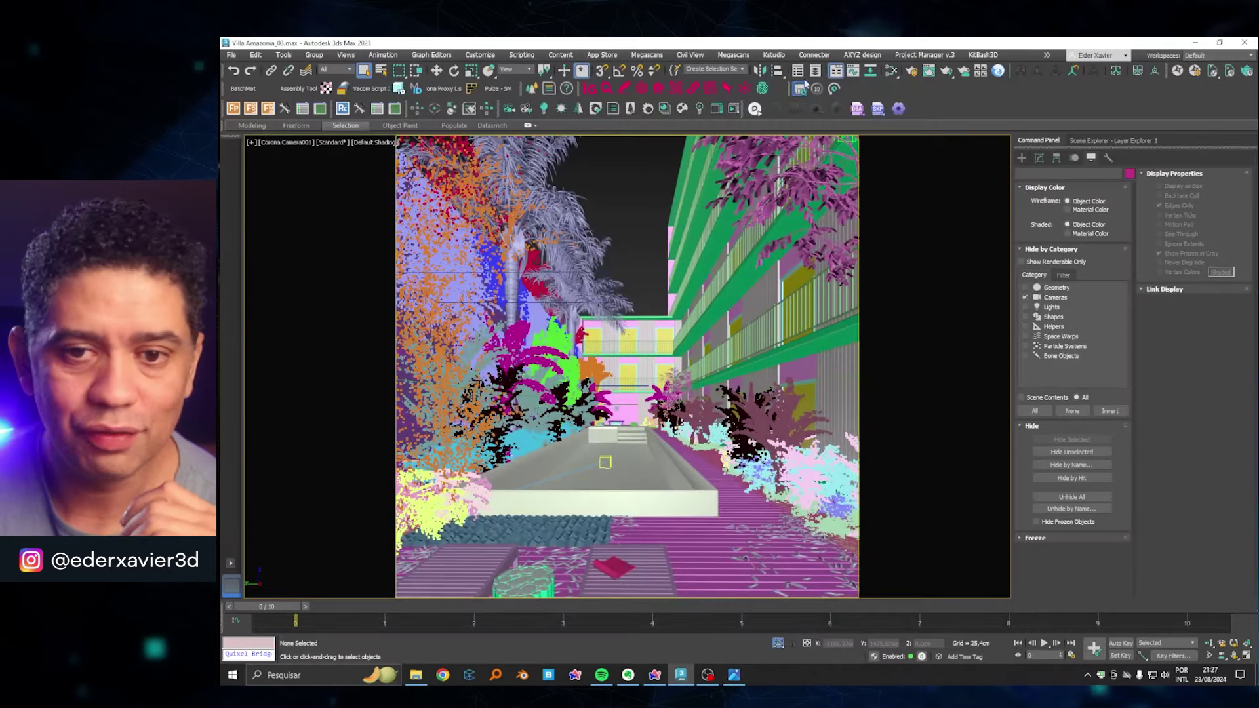
- Open the Slate Material Editor and start opening a material library from the browser options
{"action": "left_click", "coordinate": [892, 71]}
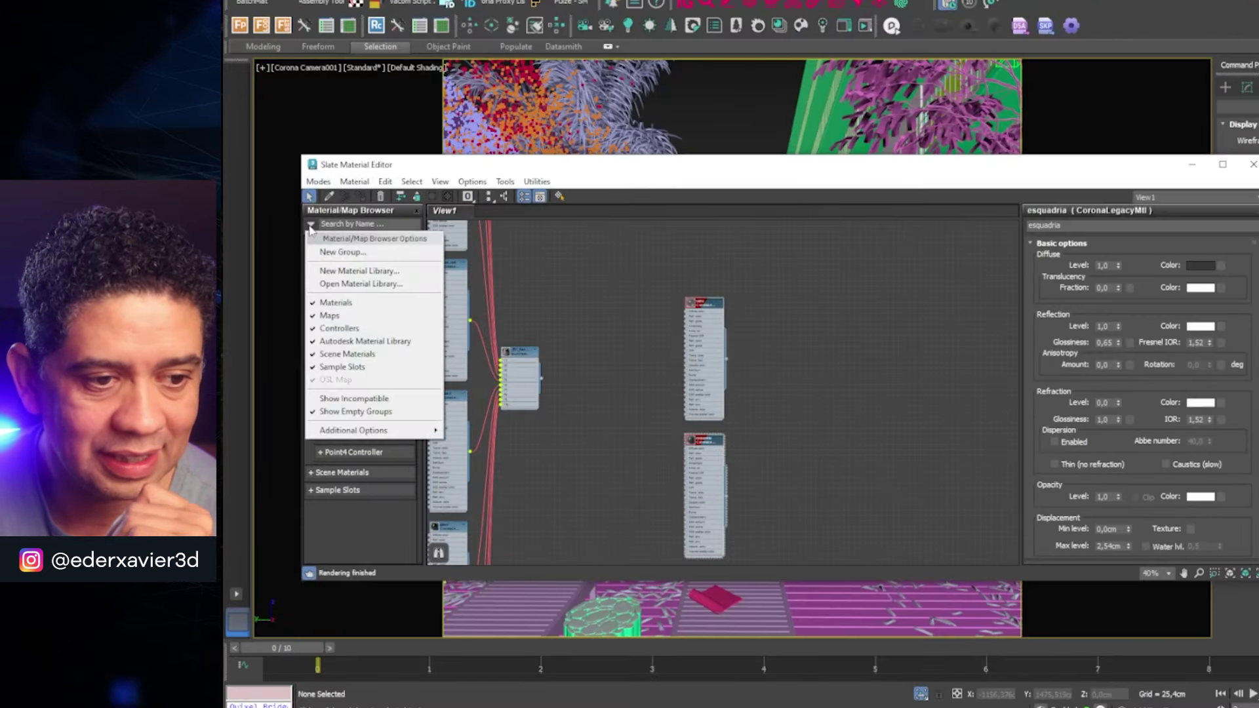
{"action": "left_click", "coordinate": [310, 225]}
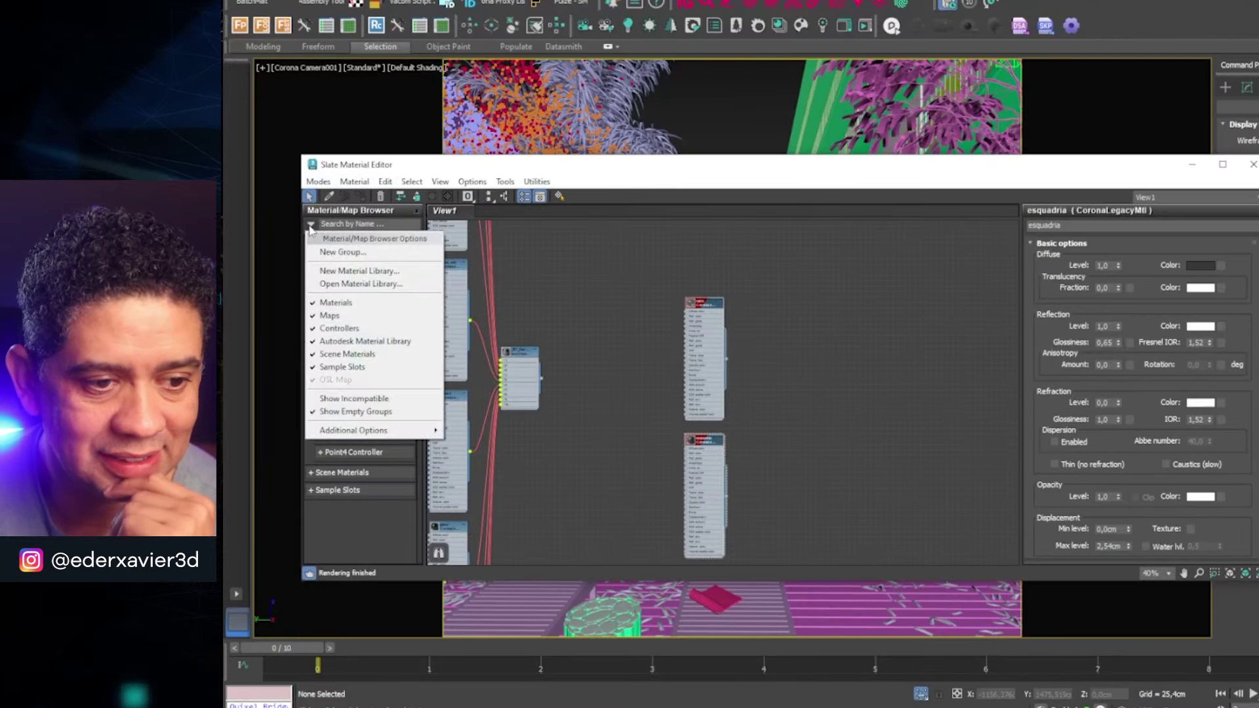
{"action": "left_click", "coordinate": [354, 285]}
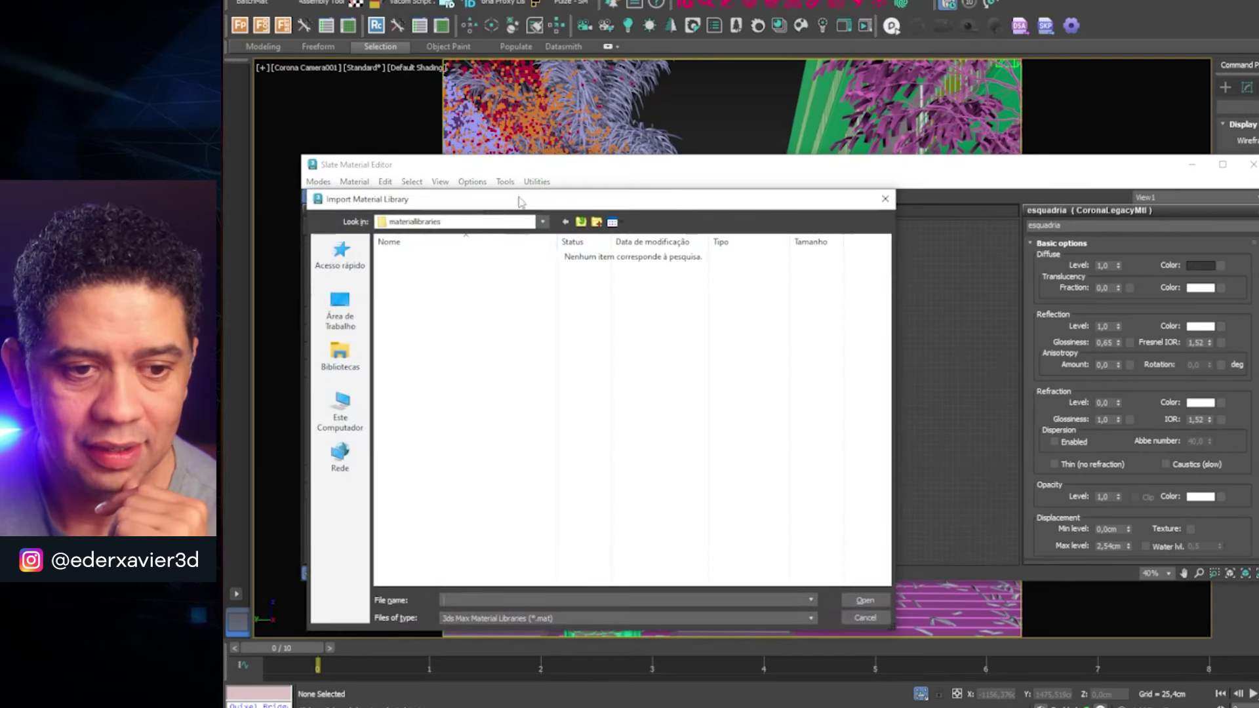
- Open poltrona azul_02.max from the armchair project's MAX folder, filtering by 3ds Max (*.max) files
{"action": "left_click_drag", "start_coordinate": [518, 201], "coordinate": [811, 149]}
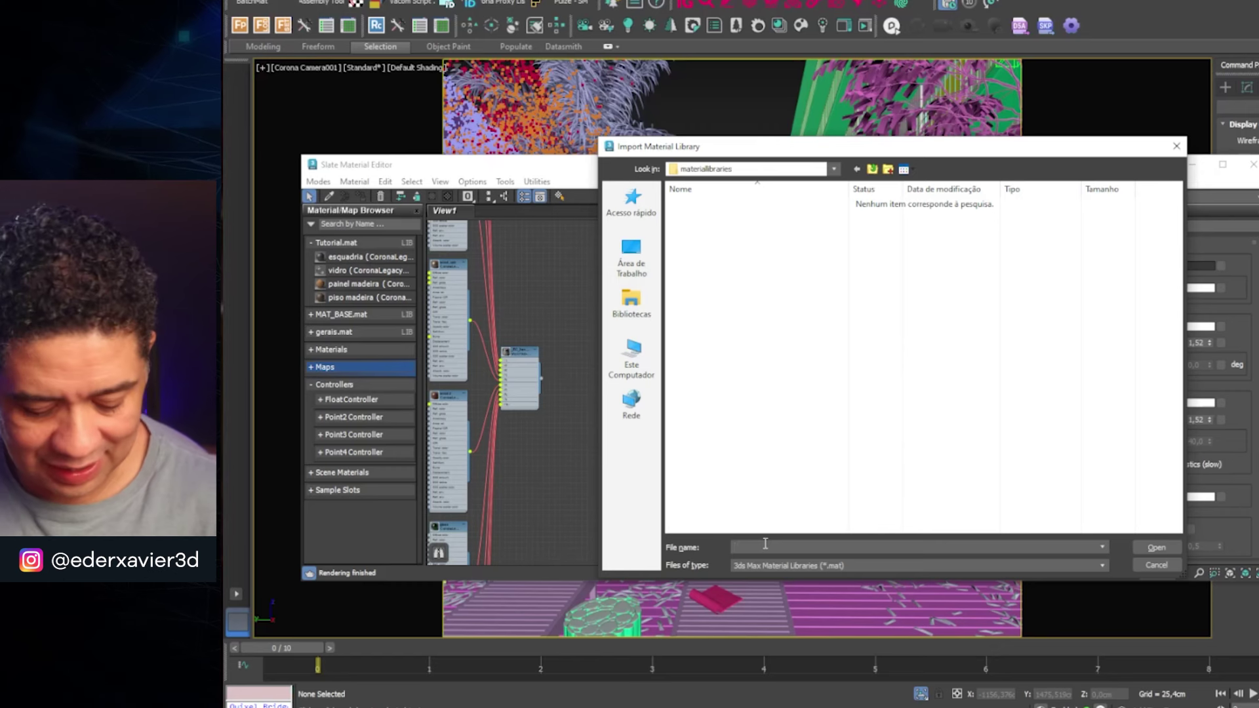
{"action": "type", "text": "E:\\_ESTUDOS\\estudo 3D\\Pinterest_poltrona azul\\MAX"}
{"action": "key", "text": "Return"}
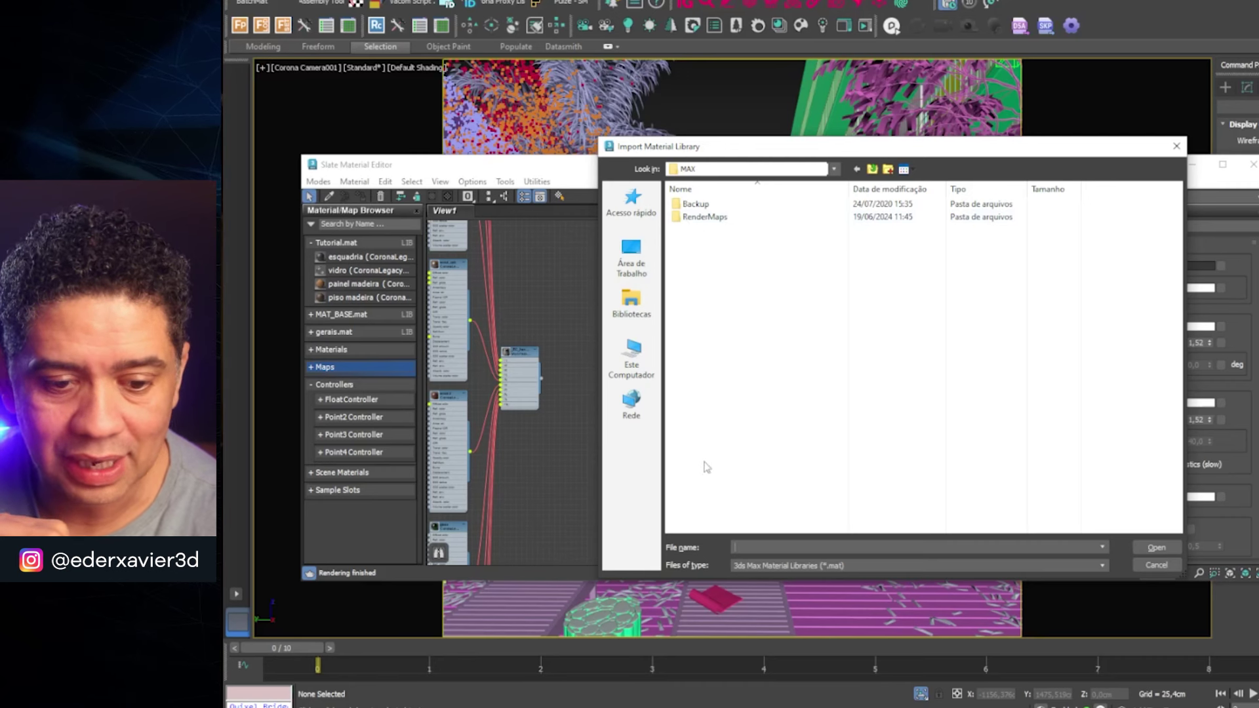
{"action": "left_click", "coordinate": [777, 565]}
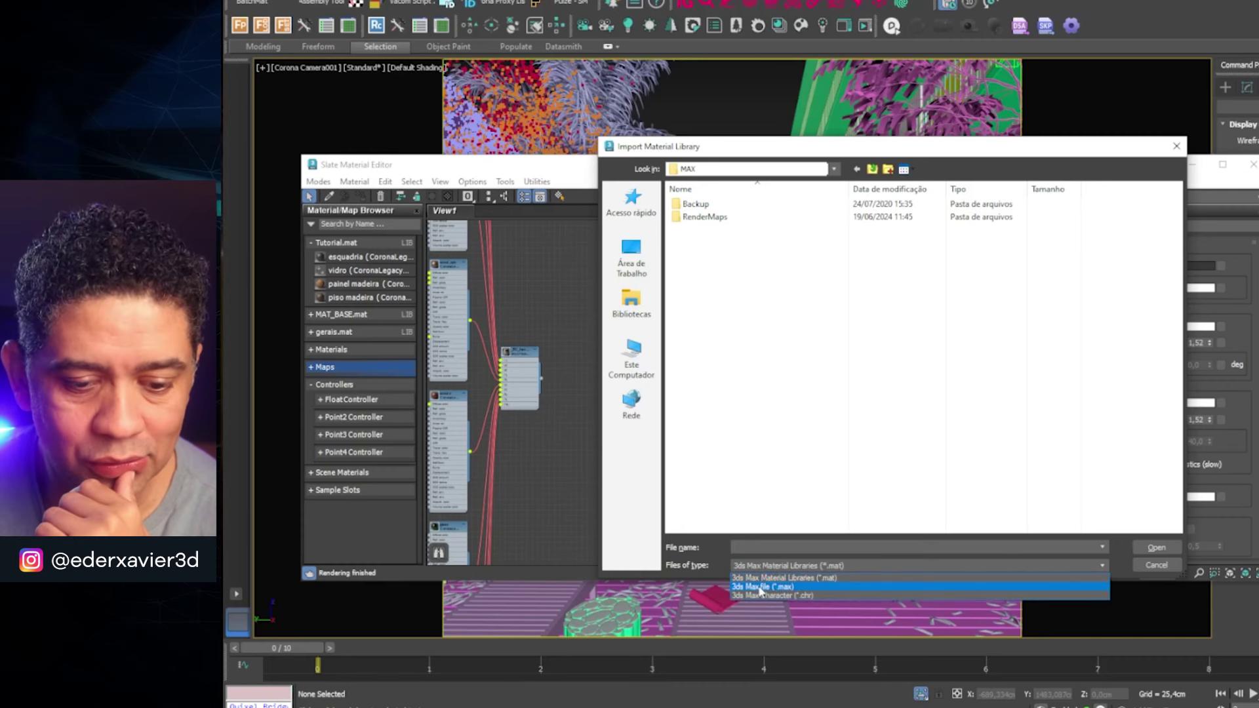
{"action": "left_click", "coordinate": [757, 587]}
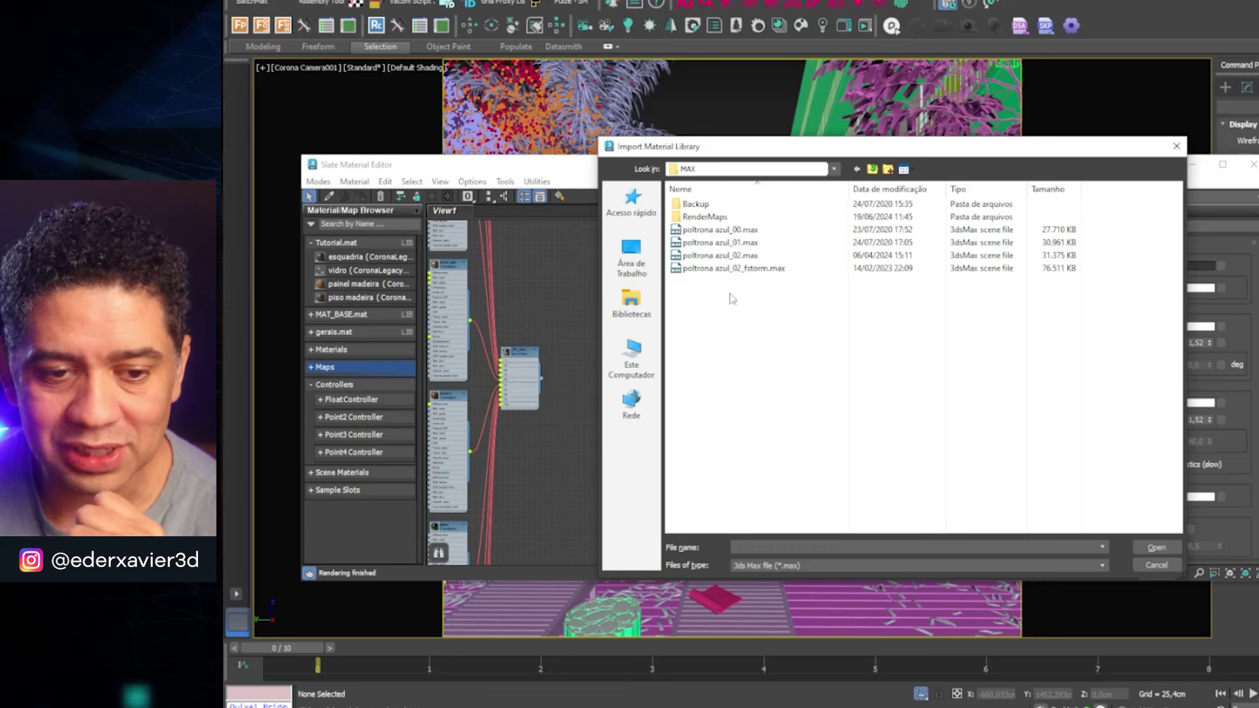
{"action": "left_click", "coordinate": [733, 257]}
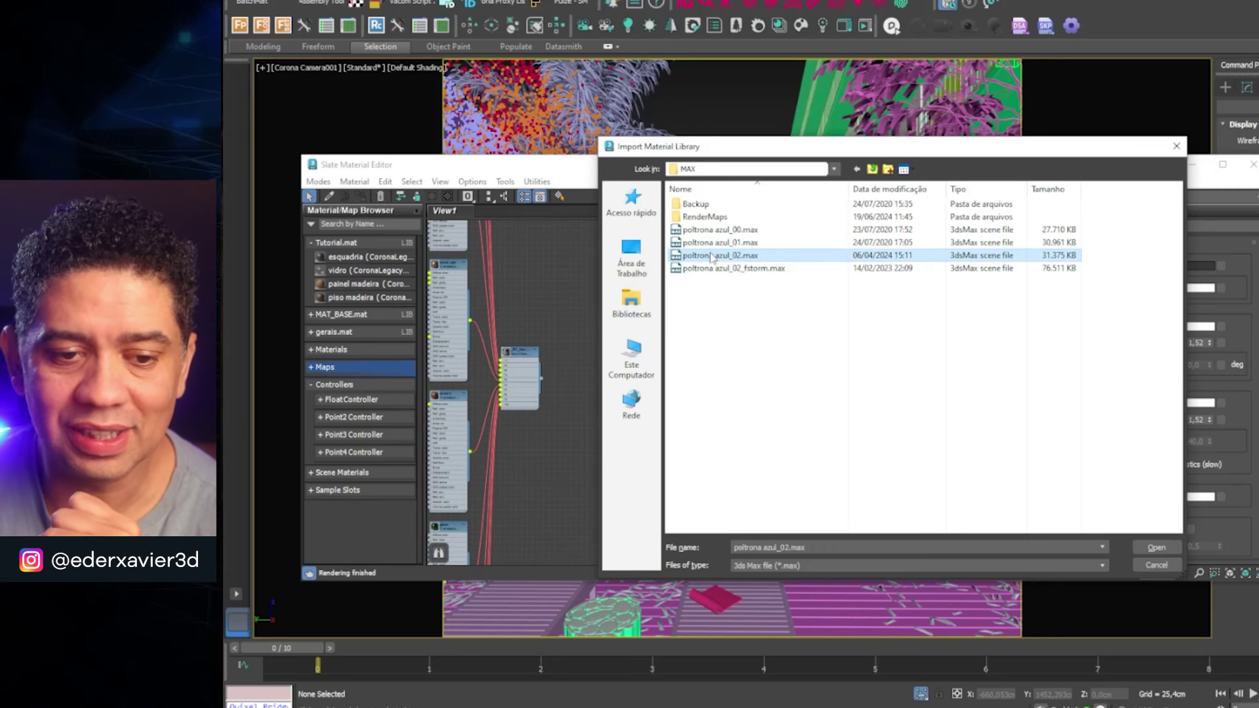
{"action": "left_click", "coordinate": [1163, 549]}
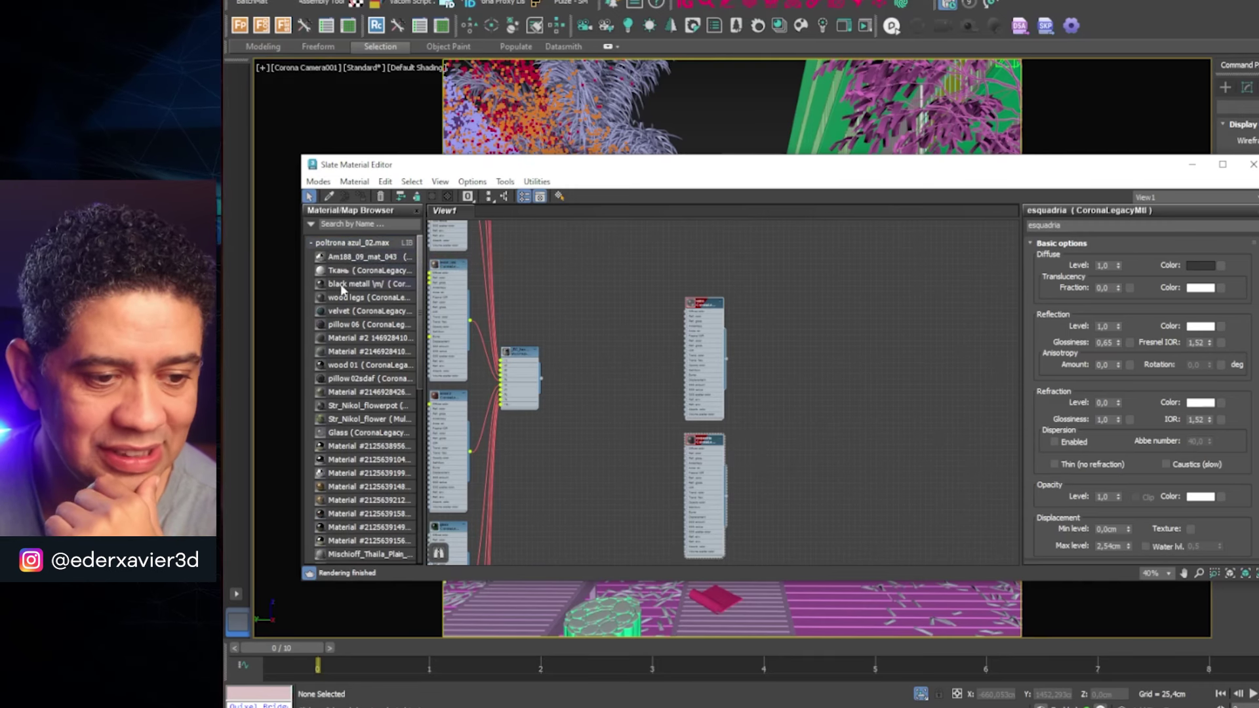
- Browse the imported poltrona azul_02.max group and place wood legs into the node view
{"action": "scroll", "coordinate": [341, 285], "scroll_direction": "down", "scroll_amount": 1}
{"action": "scroll", "coordinate": [342, 287], "scroll_direction": "down", "scroll_amount": 1}
{"action": "scroll", "coordinate": [342, 289], "scroll_direction": "down", "scroll_amount": 1}
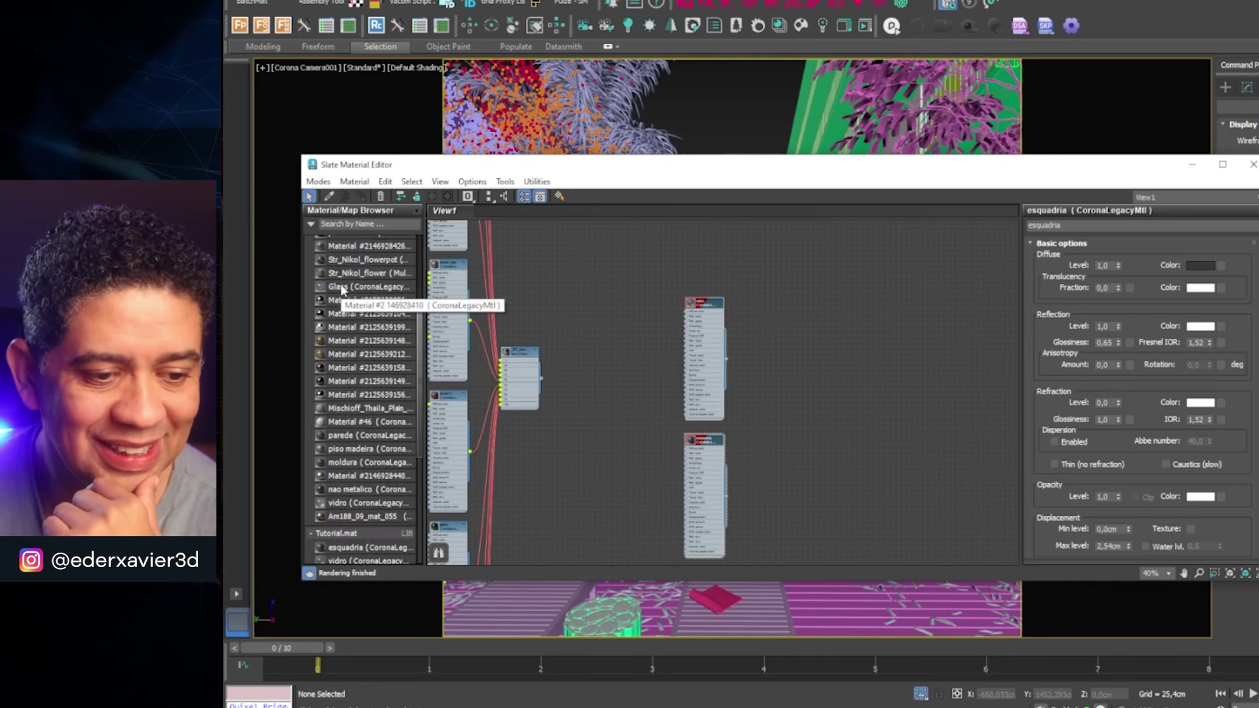
{"action": "scroll", "coordinate": [342, 289], "scroll_direction": "down", "scroll_amount": 1}
{"action": "scroll", "coordinate": [342, 289], "scroll_direction": "up", "scroll_amount": 2}
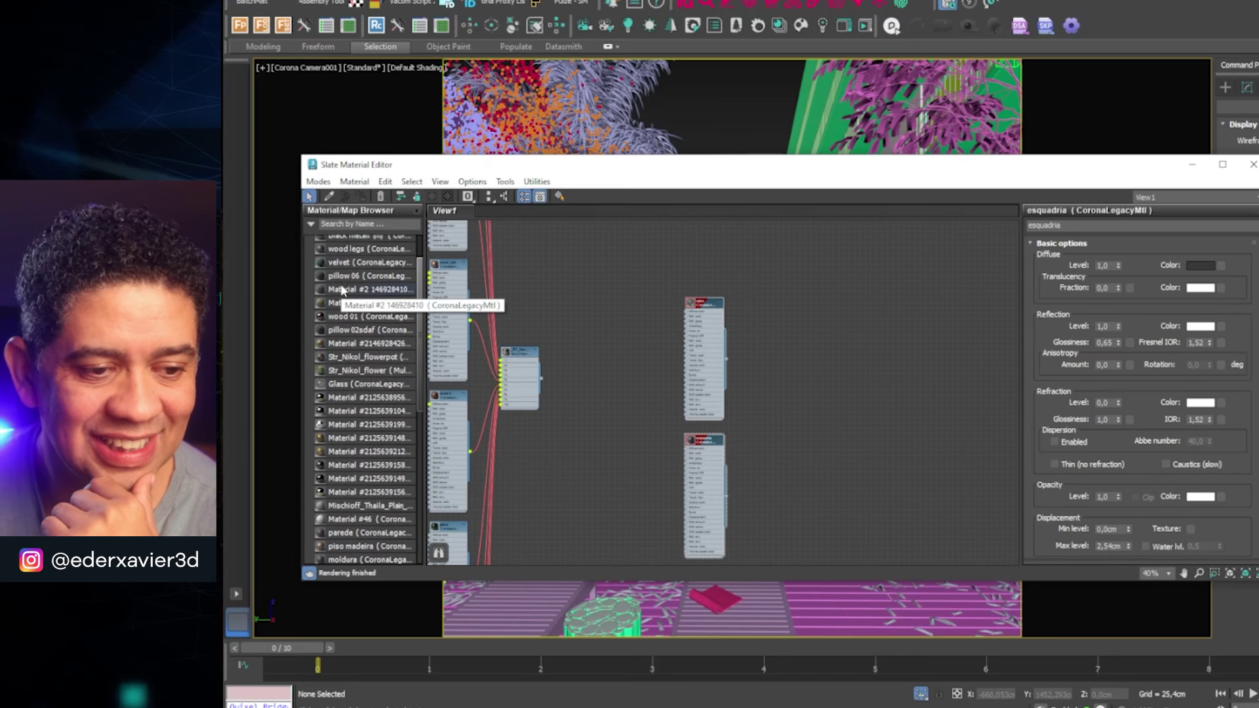
{"action": "scroll", "coordinate": [342, 289], "scroll_direction": "up", "scroll_amount": 1}
{"action": "scroll", "coordinate": [338, 290], "scroll_direction": "up", "scroll_amount": 1}
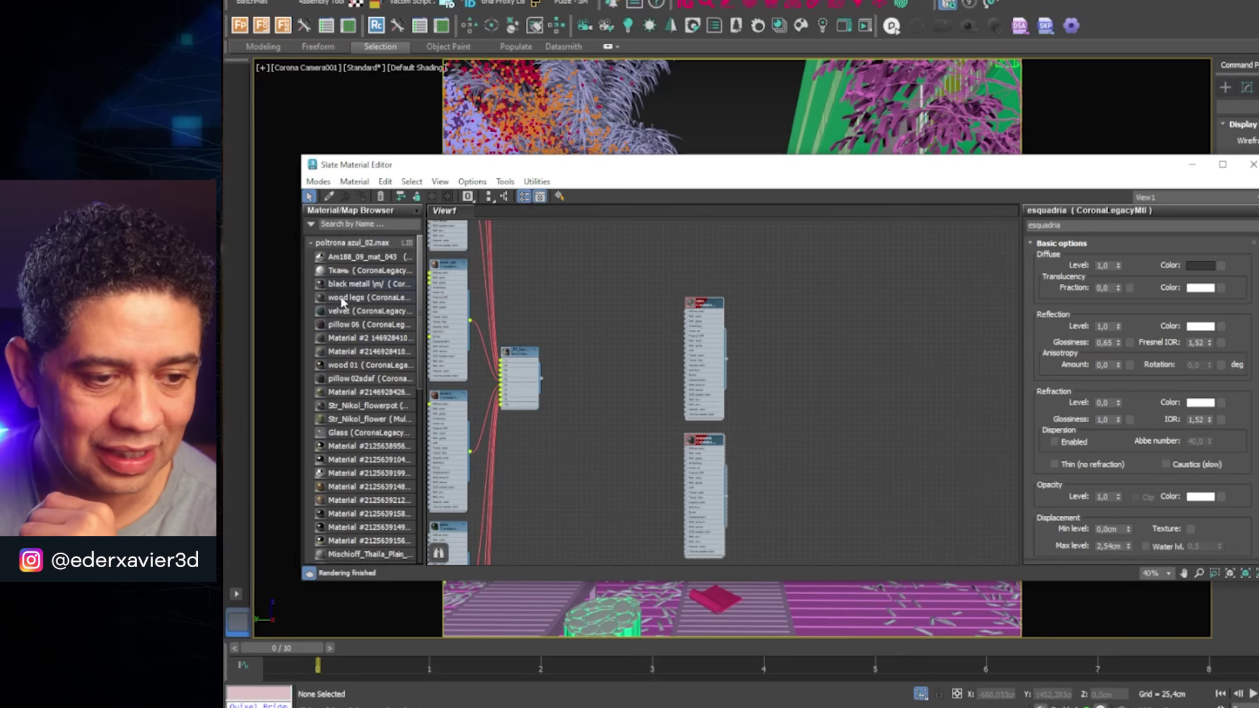
{"action": "left_click_drag", "start_coordinate": [764, 318], "coordinate": [766, 320]}
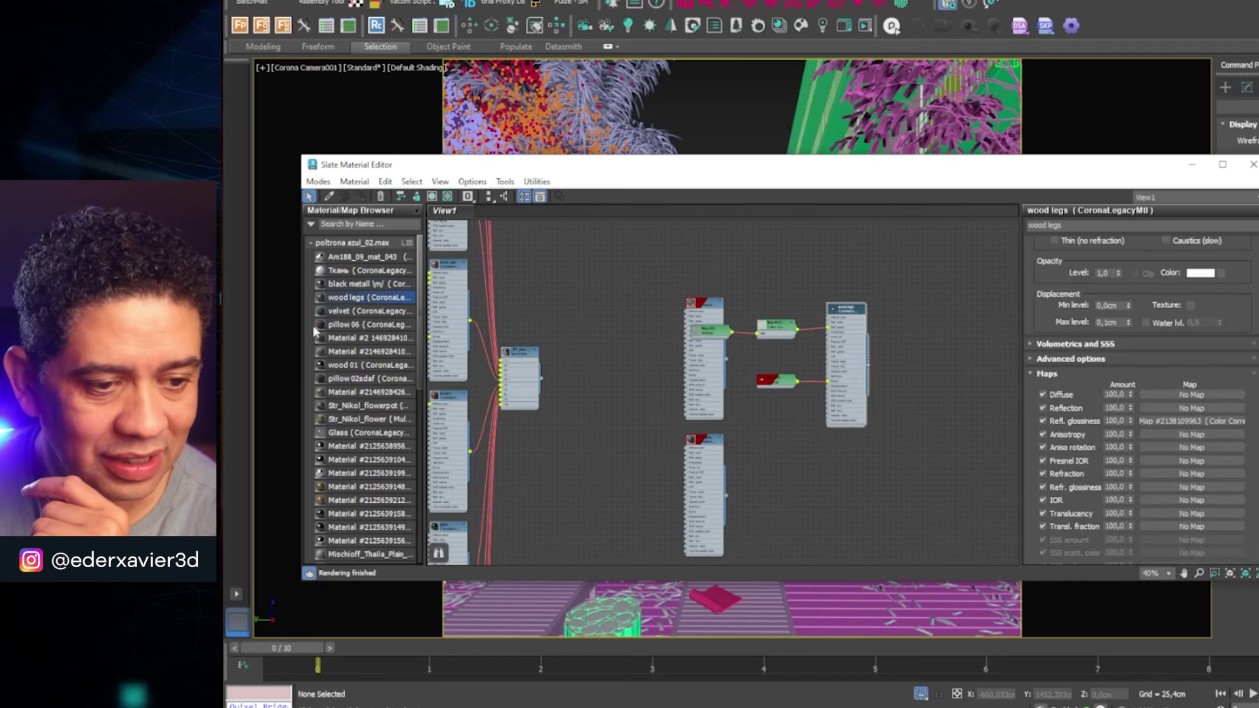
- Add another armchair-scene material beside wood legs in View1
{"action": "scroll", "coordinate": [337, 349], "scroll_direction": "down", "scroll_amount": 1}
{"action": "scroll", "coordinate": [338, 344], "scroll_direction": "down", "scroll_amount": 1}
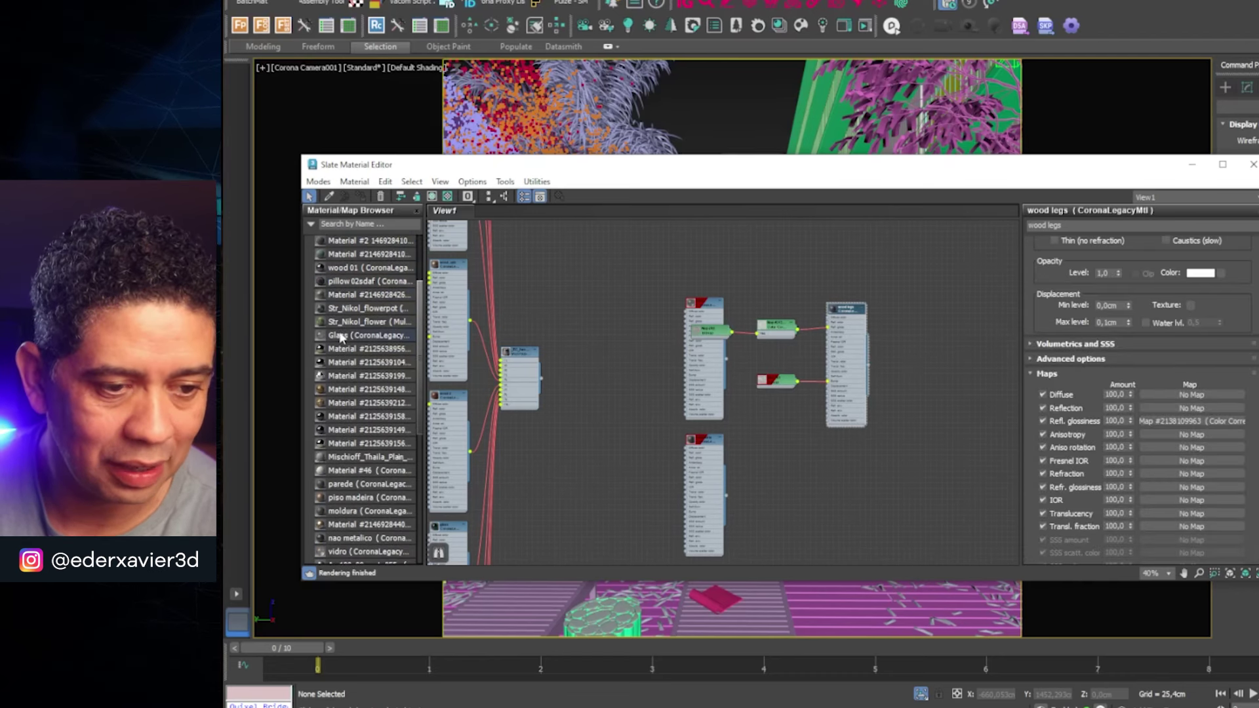
{"action": "scroll", "coordinate": [339, 337], "scroll_direction": "down", "scroll_amount": 1}
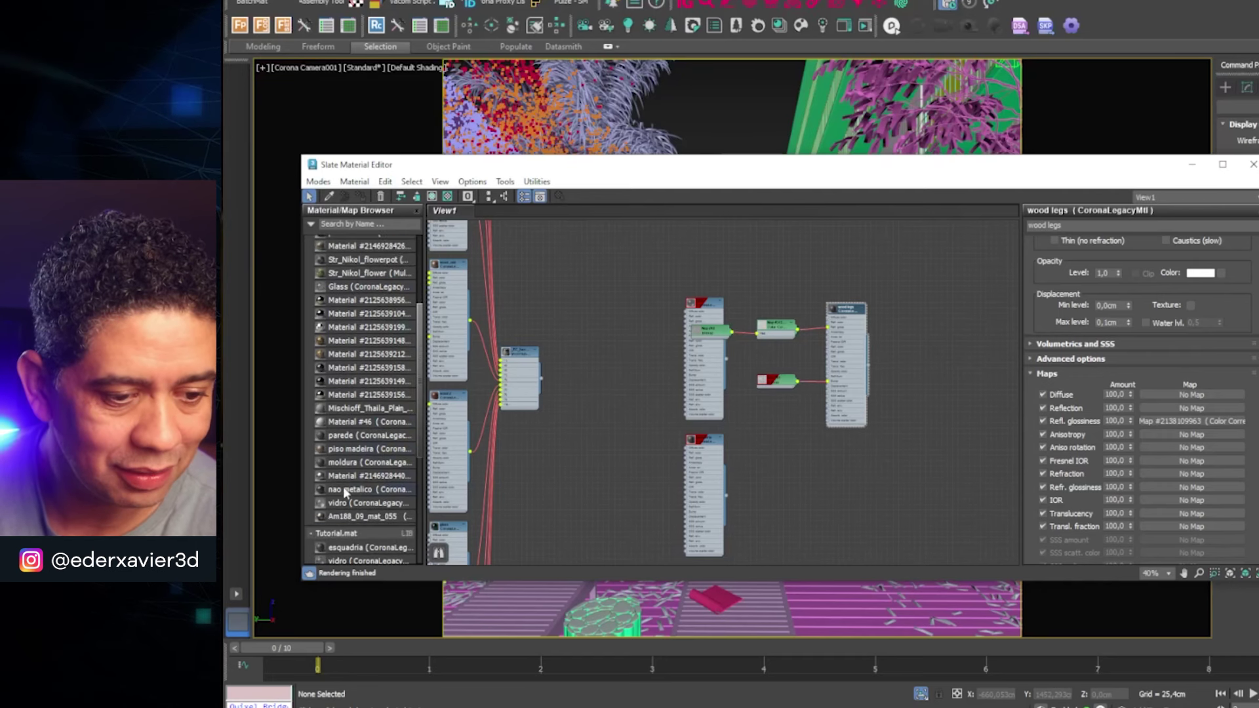
{"action": "scroll", "coordinate": [349, 502], "scroll_direction": "up", "scroll_amount": 1}
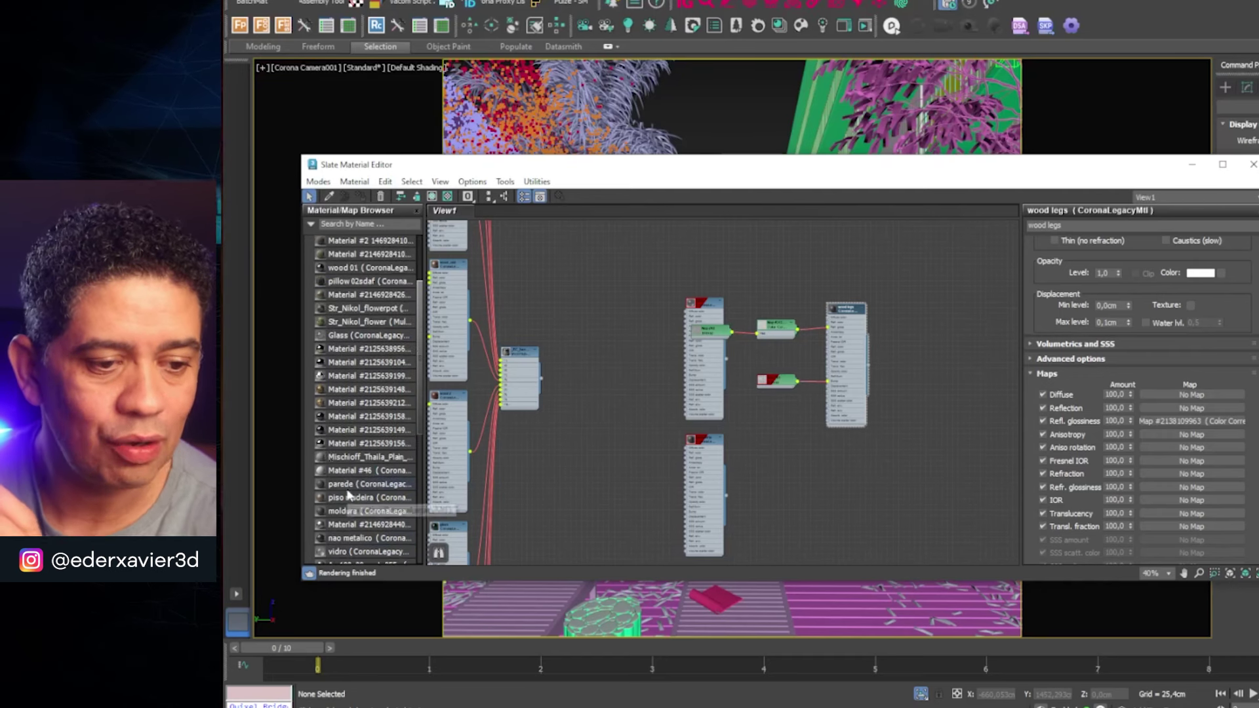
{"action": "left_click_drag", "start_coordinate": [859, 305], "coordinate": [899, 282], "text": "shift"}
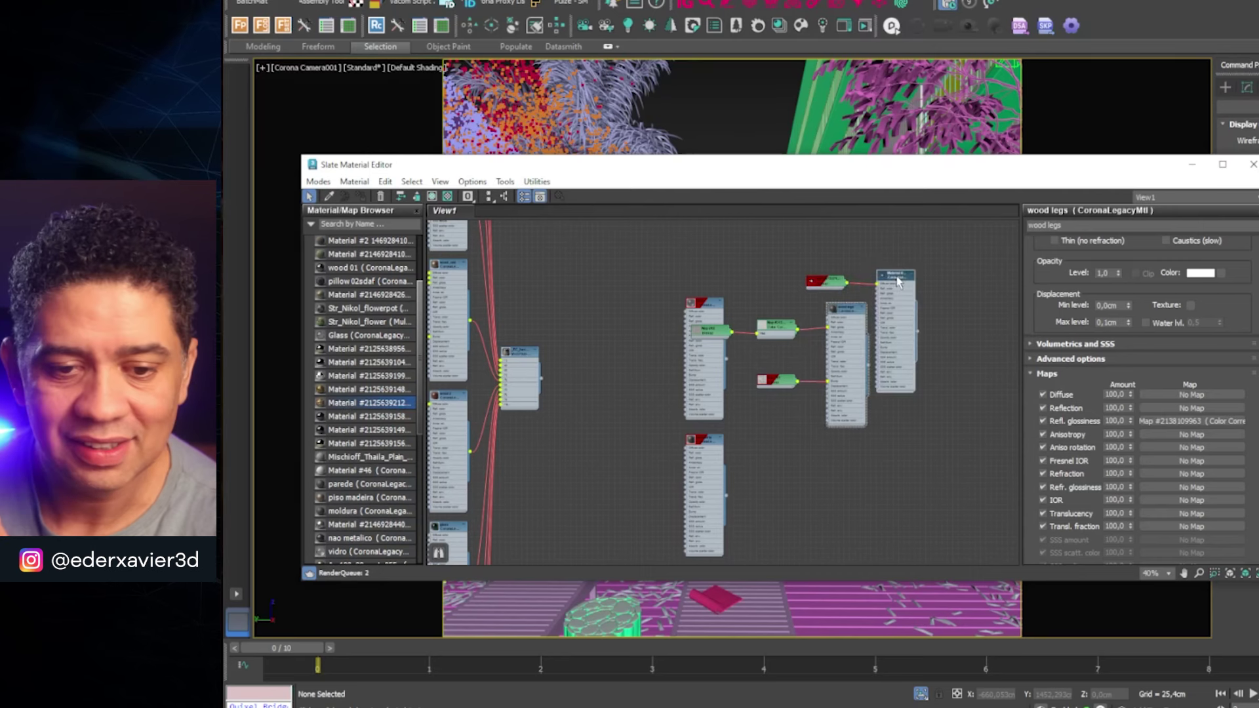